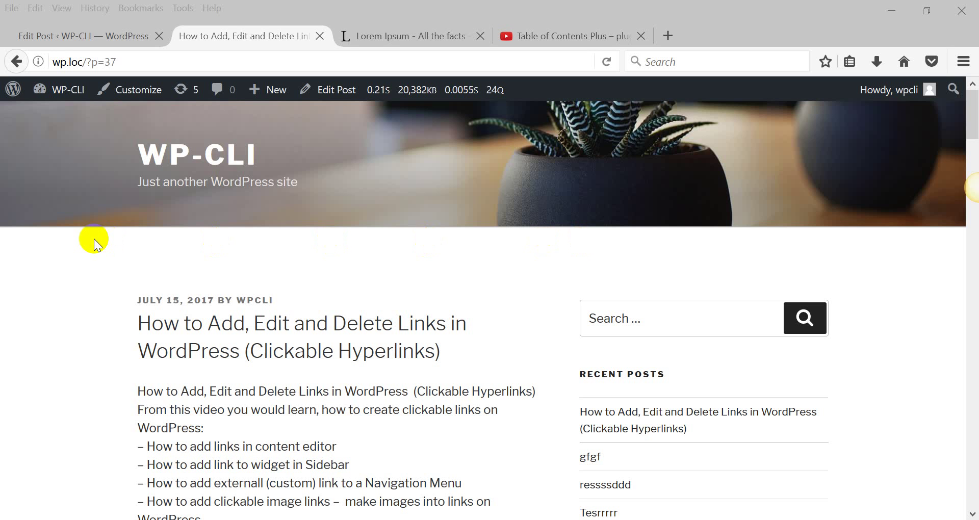
Review the post's list of link topics and follow the "Link Within The Same Page" link to its anchor section
scroll(94, 240, down, 4)
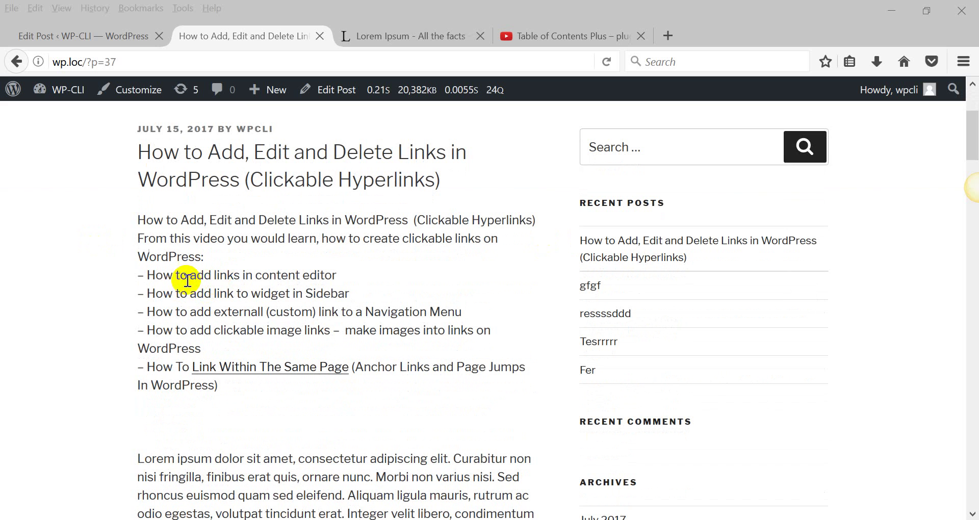
drag(162, 275, 351, 278)
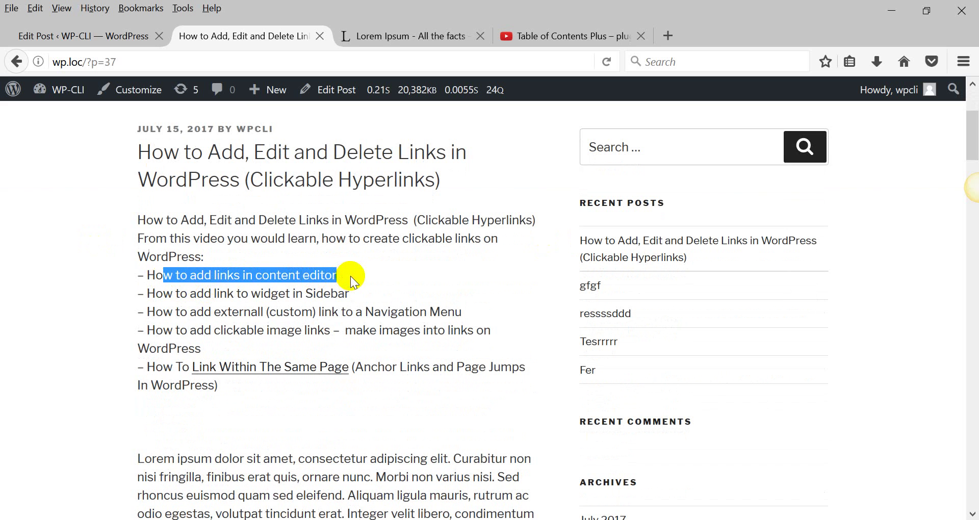
drag(162, 293, 357, 296)
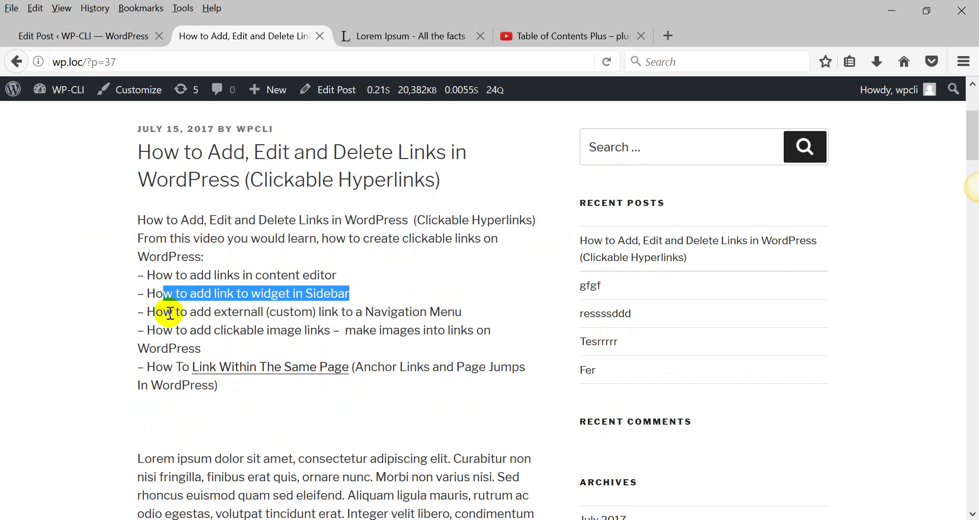
drag(172, 312, 459, 313)
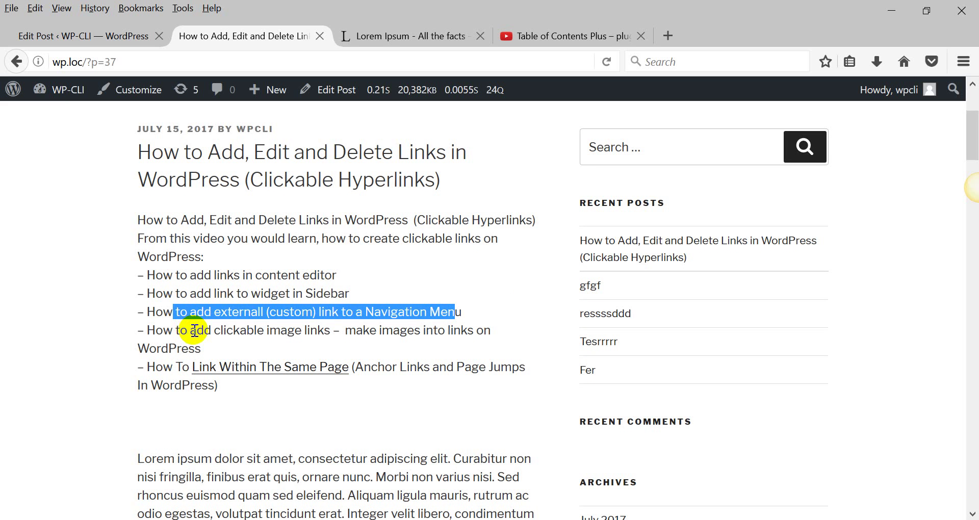
drag(195, 331, 303, 331)
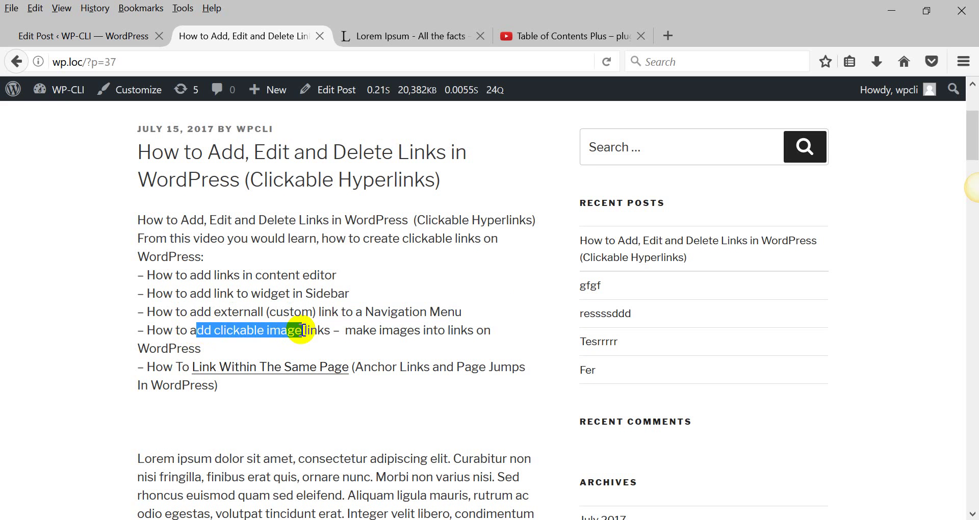
click(230, 368)
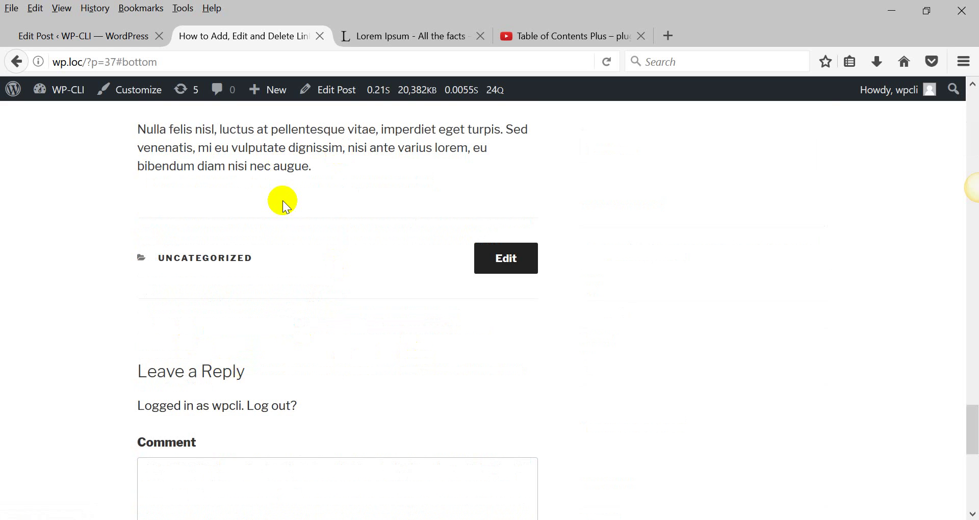
scroll(283, 200, up, 1)
scroll(255, 184, up, 1)
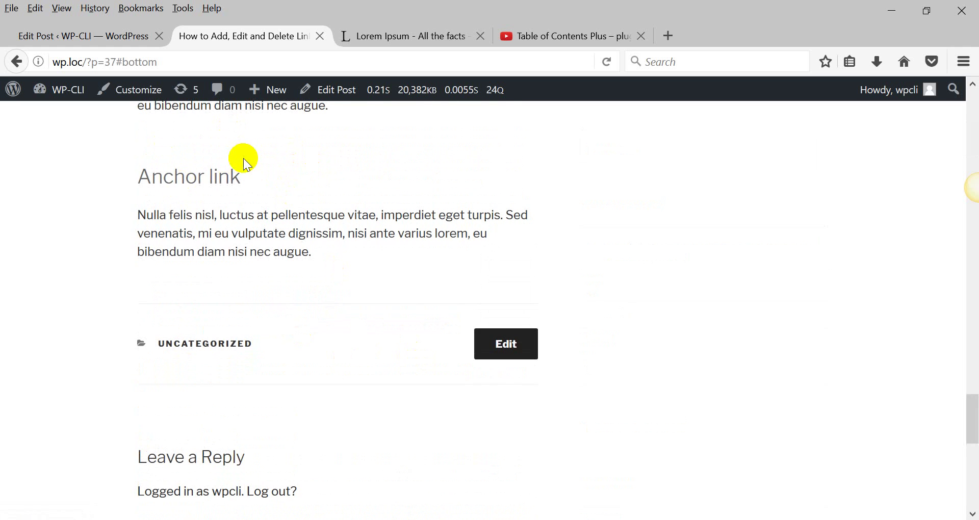
scroll(246, 161, up, 20)
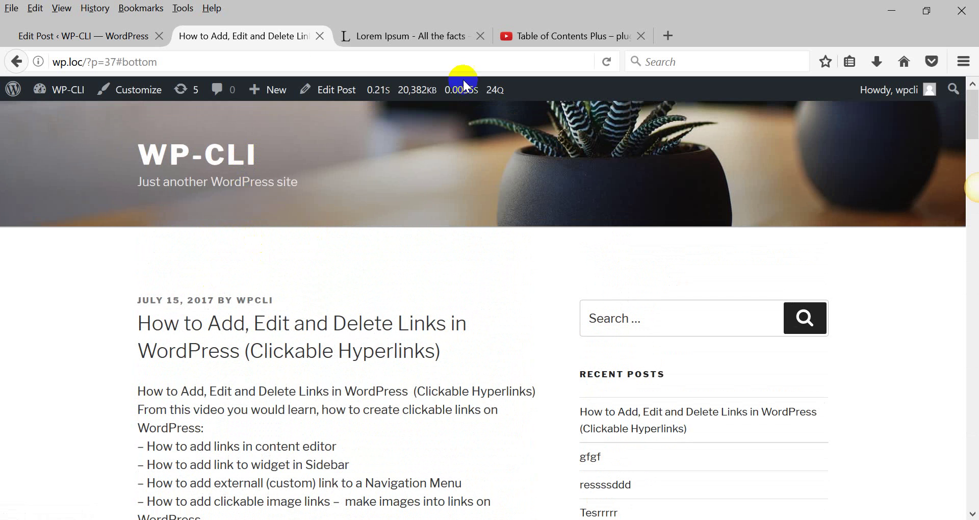
Open the post "How to Add, Edit and Delete Links in WordPress (Clickable Hyperlinks)" for editing and go to its content
click(329, 91)
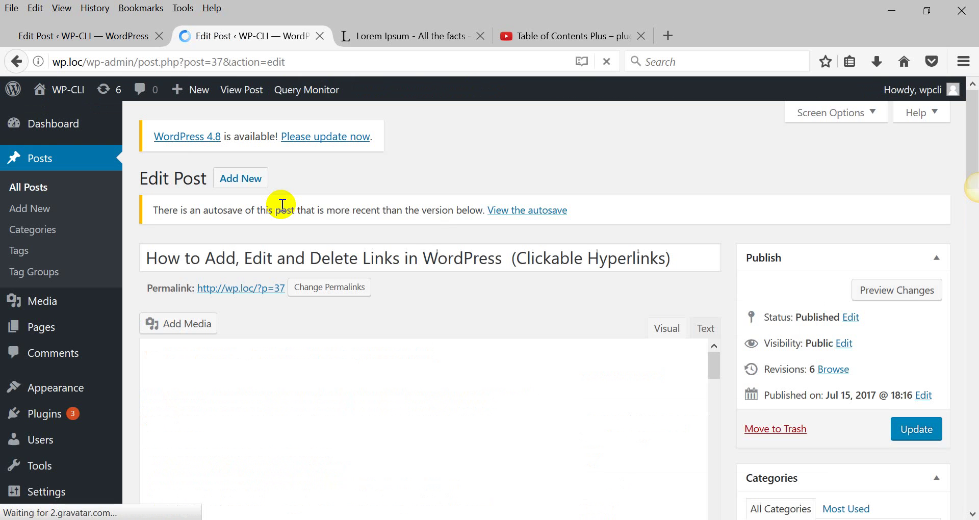
scroll(258, 206, down, 3)
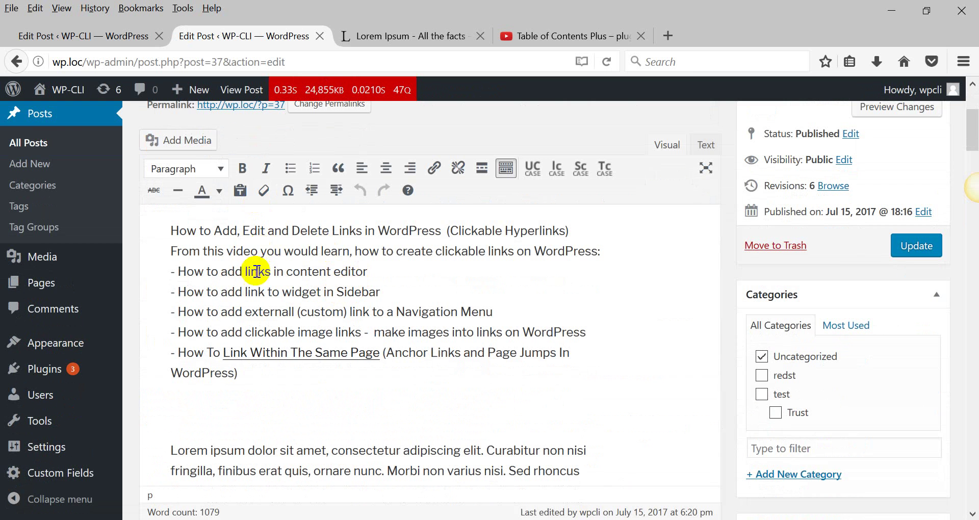
scroll(210, 262, up, 3)
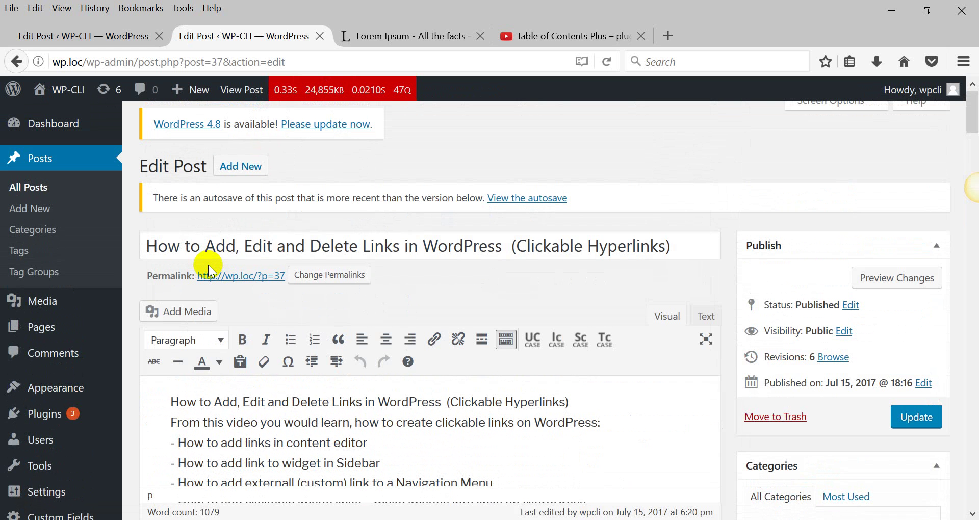
scroll(208, 265, down, 3)
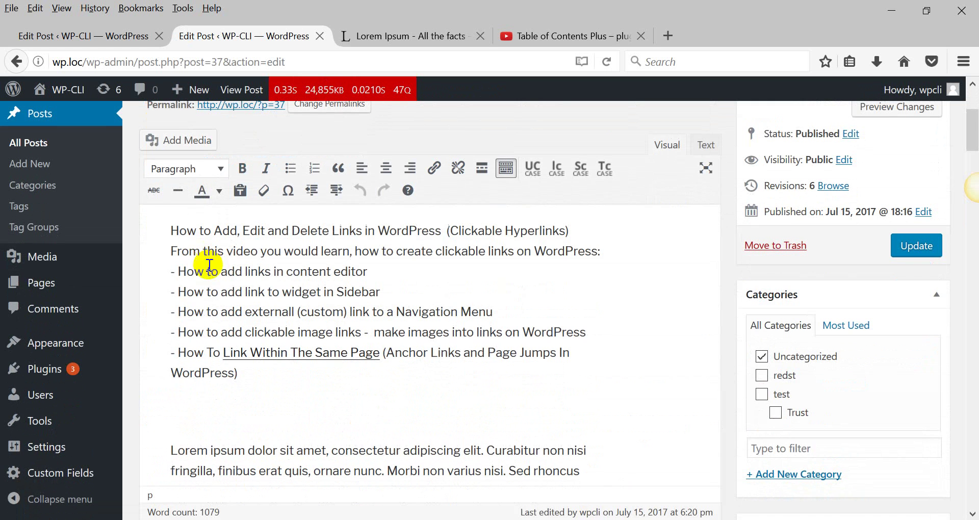
click(287, 270)
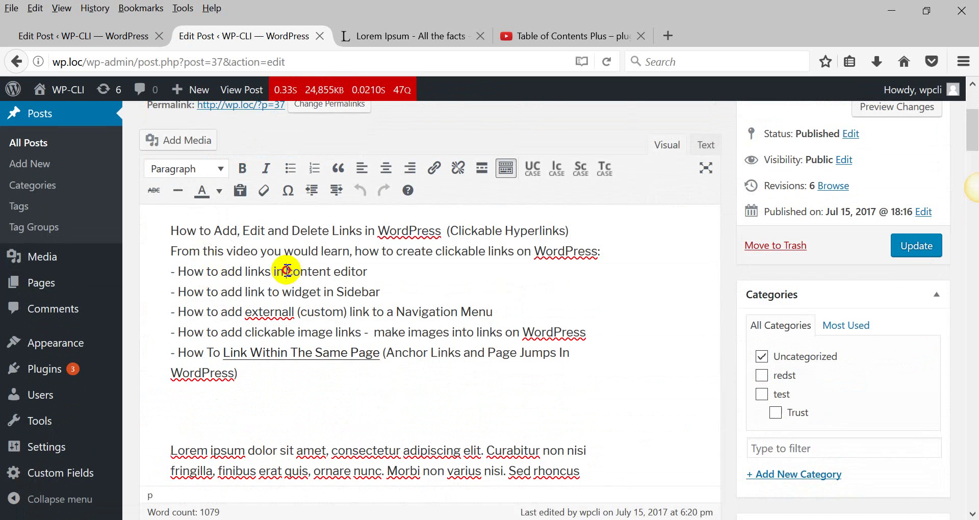
drag(287, 270, 383, 271)
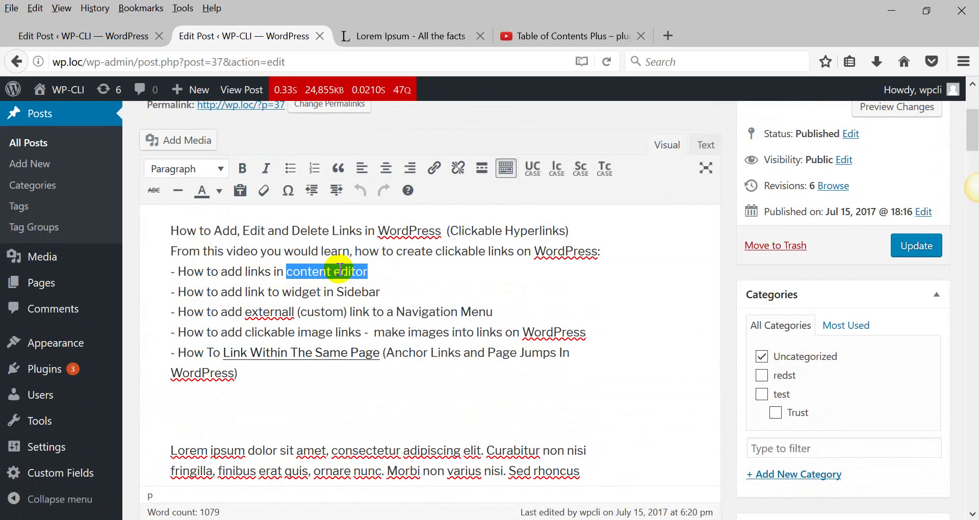
click(434, 169)
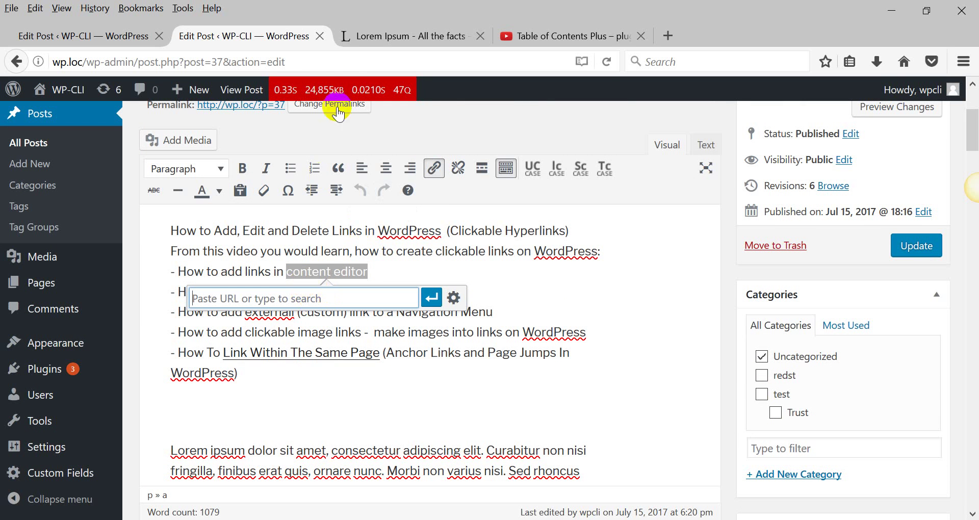
click(377, 37)
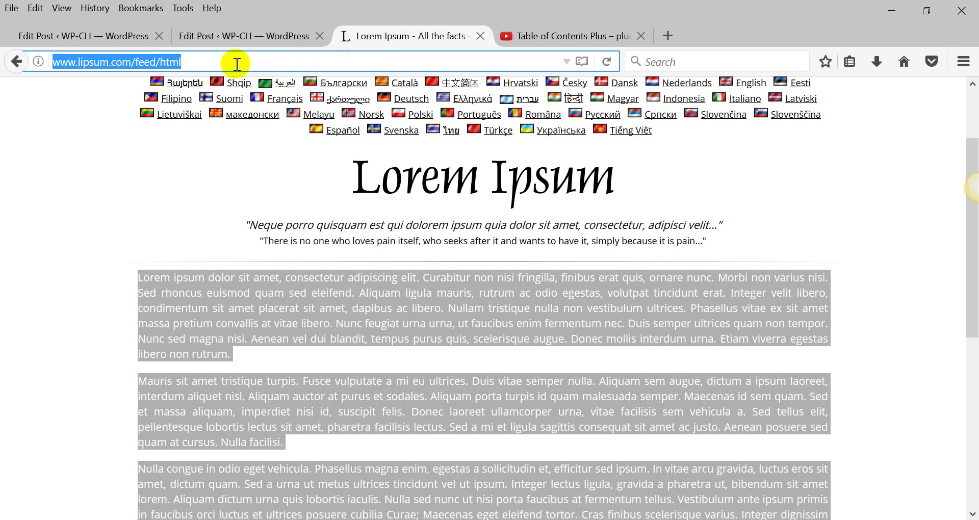
click(240, 36)
text(http://www.lipsum.com/feed/html)
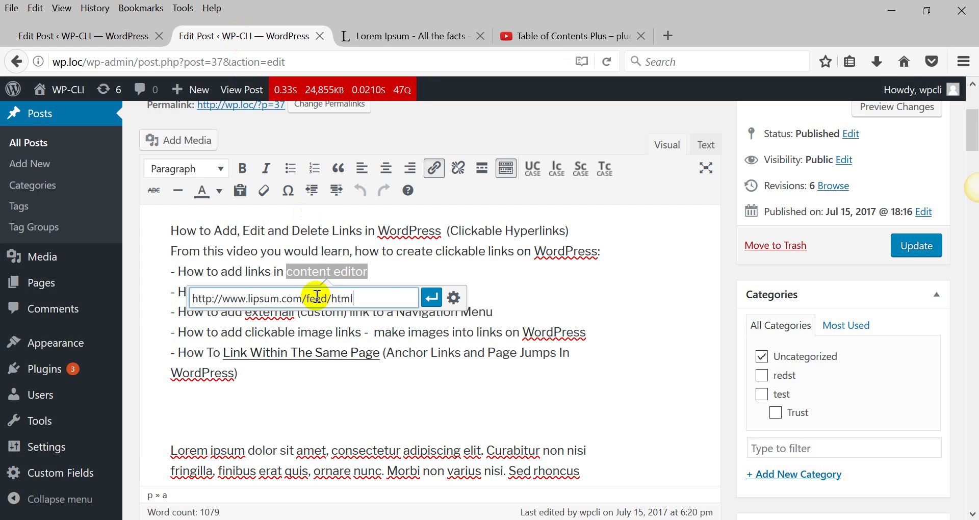
click(432, 296)
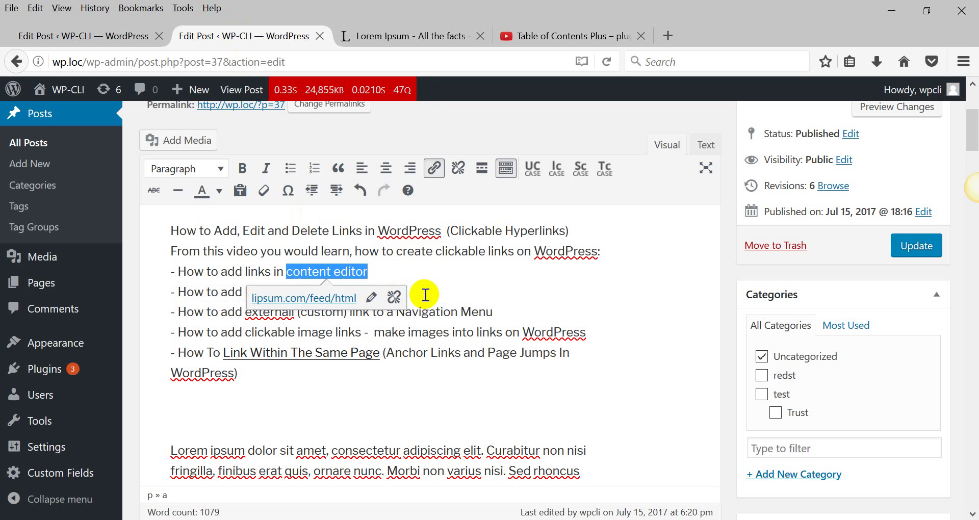
Remove the lipsum.com link from the words "content editor"
click(251, 260)
click(352, 274)
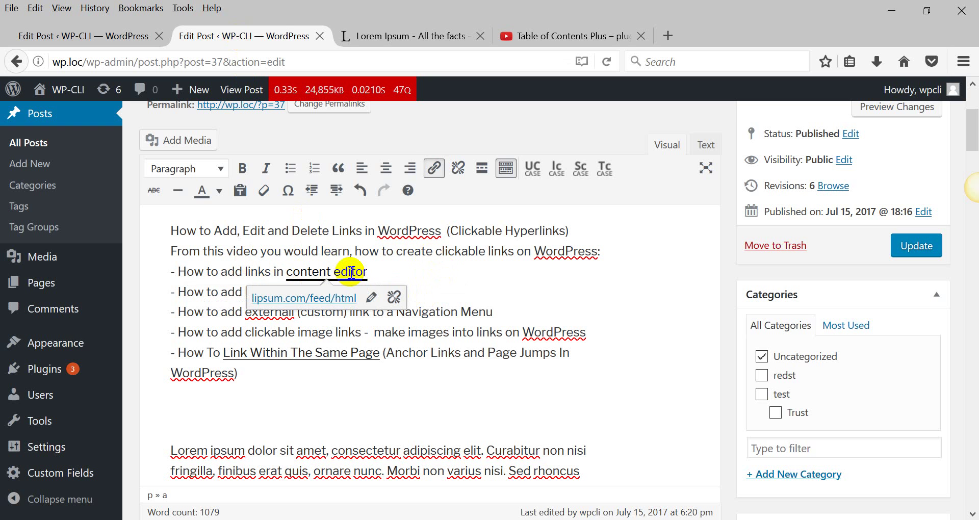
click(393, 297)
Select the words "content editor" again and look up the Insert/edit link entry in the editor's keyboard shortcuts help
drag(375, 275, 285, 272)
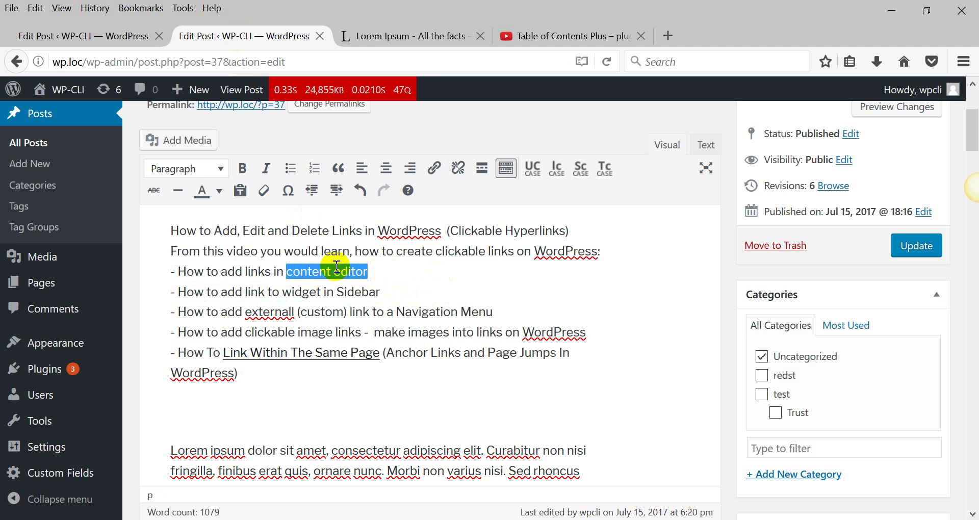
click(408, 191)
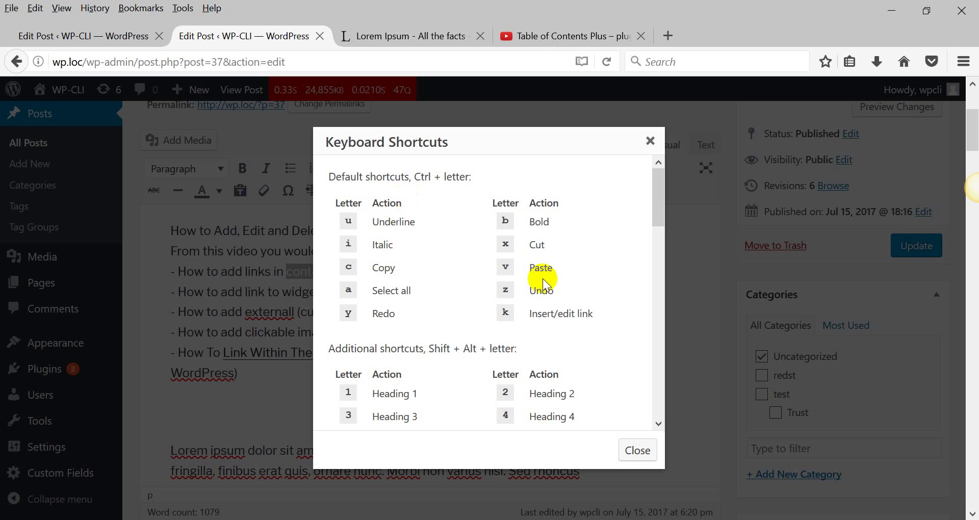
drag(593, 313, 494, 315)
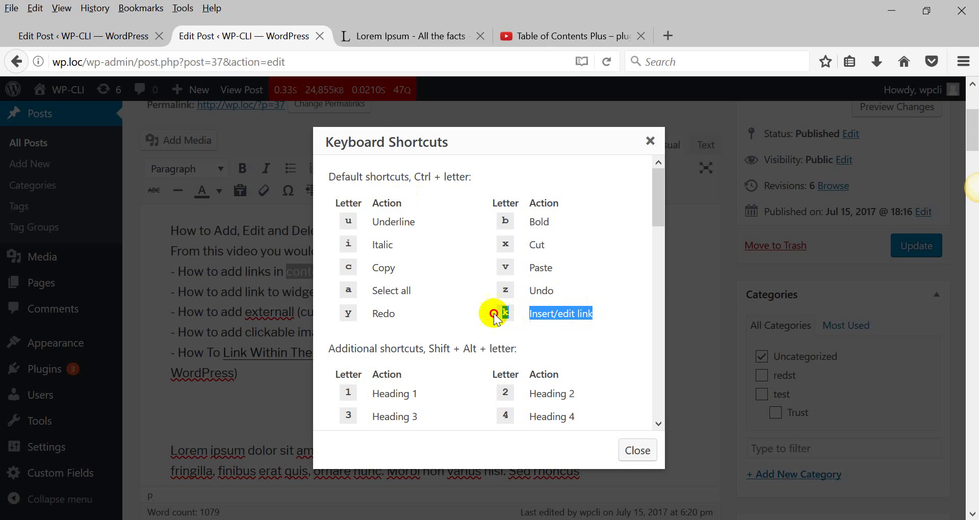
click(649, 142)
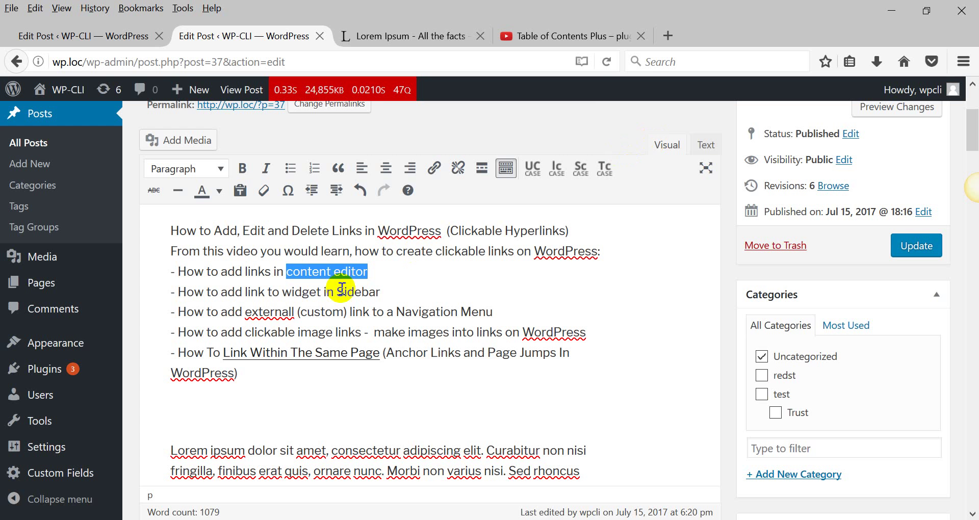
Link "content editor" to the existing post "How to Add, Edit and Delete Links in WordPress", searching for "he"
key(ctrl+k)
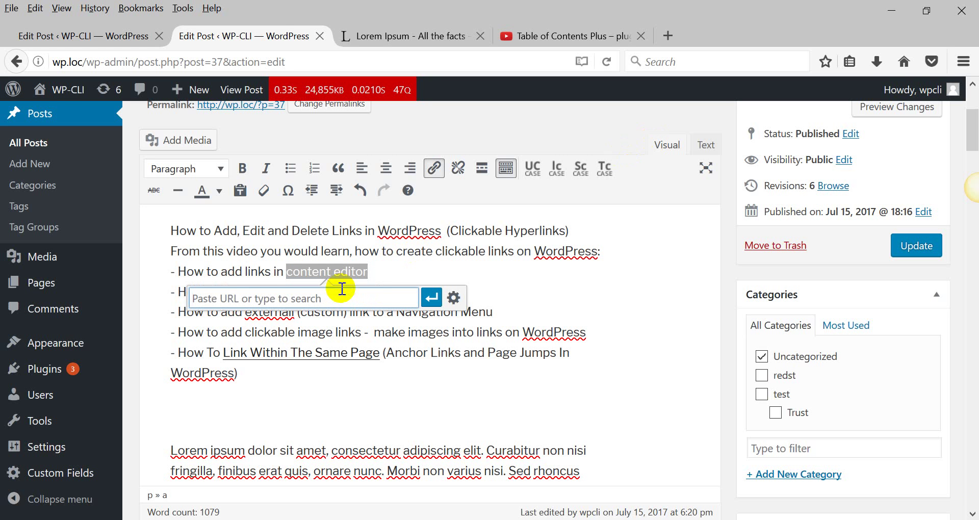
text(he)
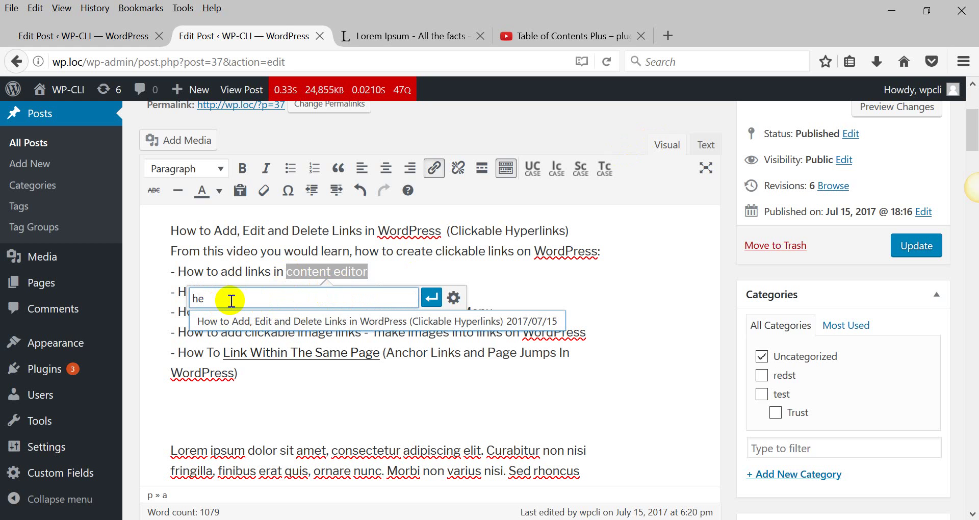
click(250, 322)
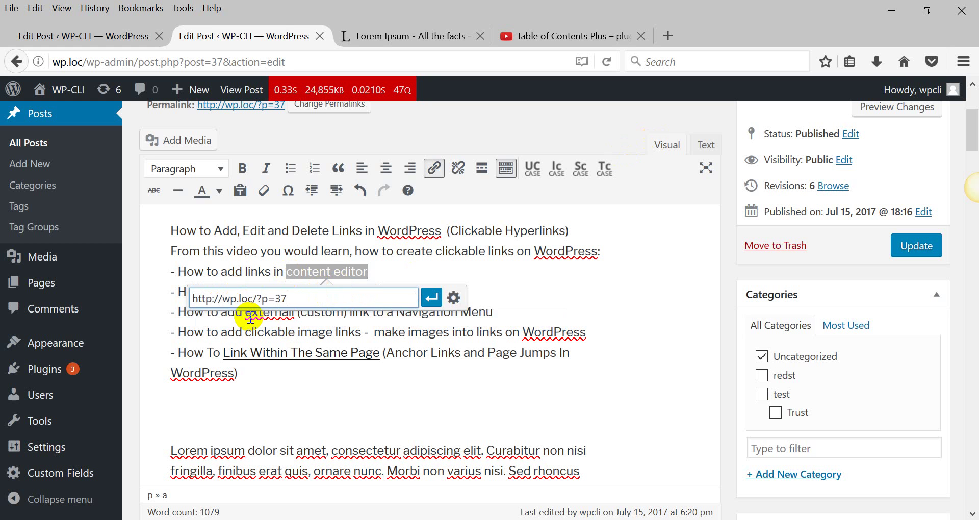
click(432, 299)
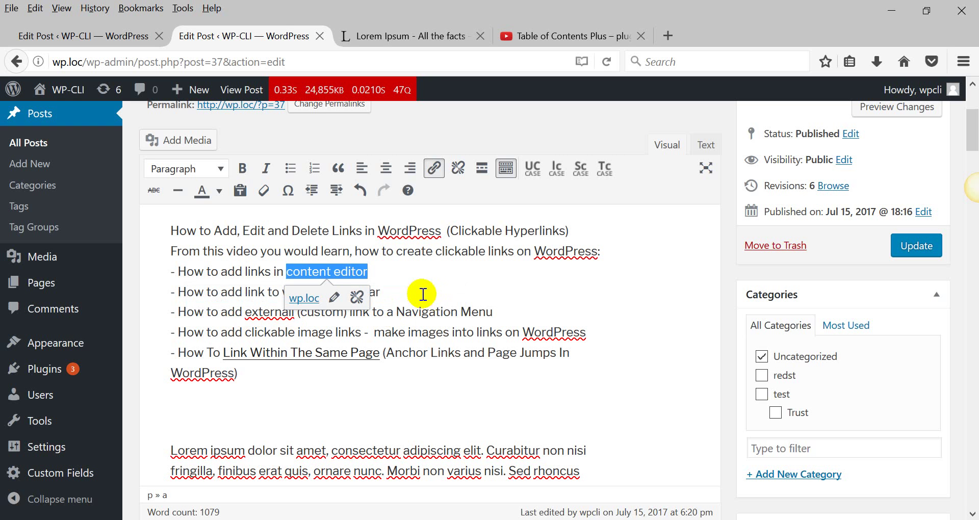
Edit the "content editor" link's options so that it opens in a new tab
click(335, 298)
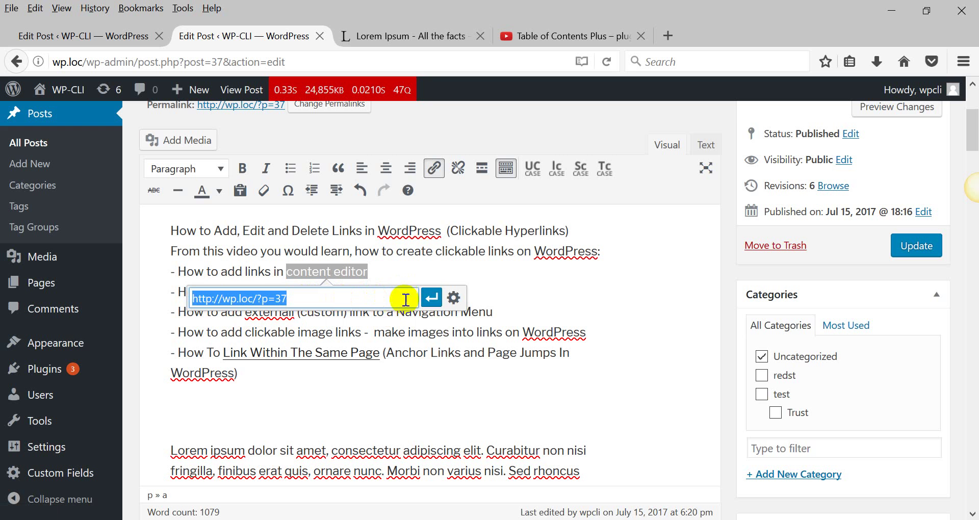
click(454, 299)
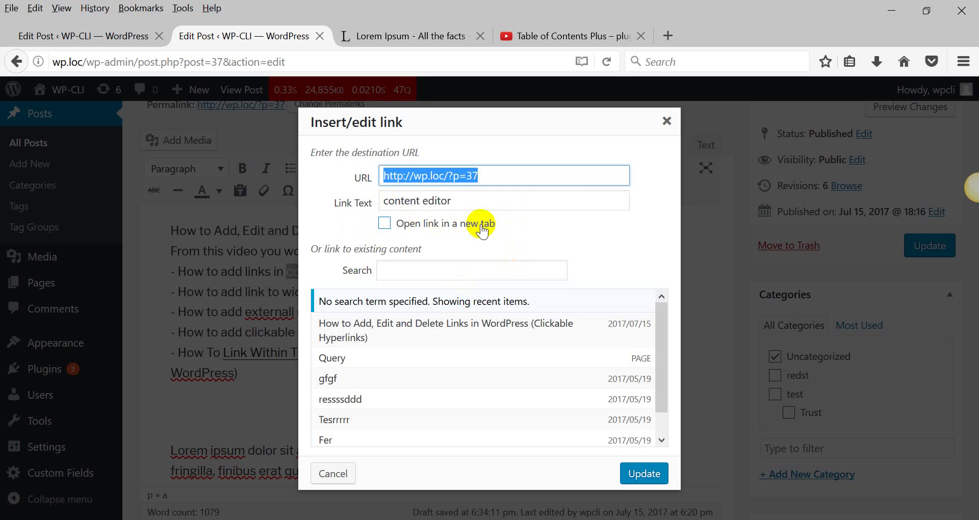
click(384, 225)
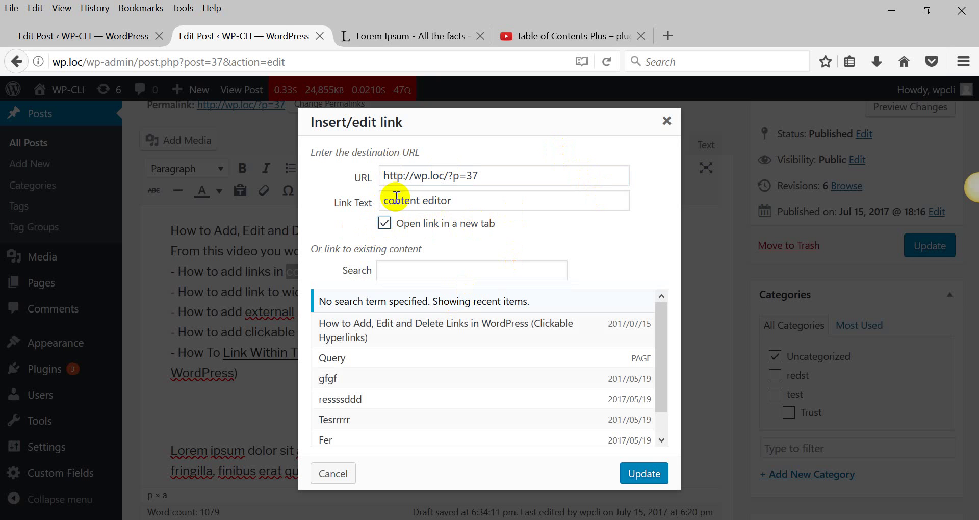
click(641, 473)
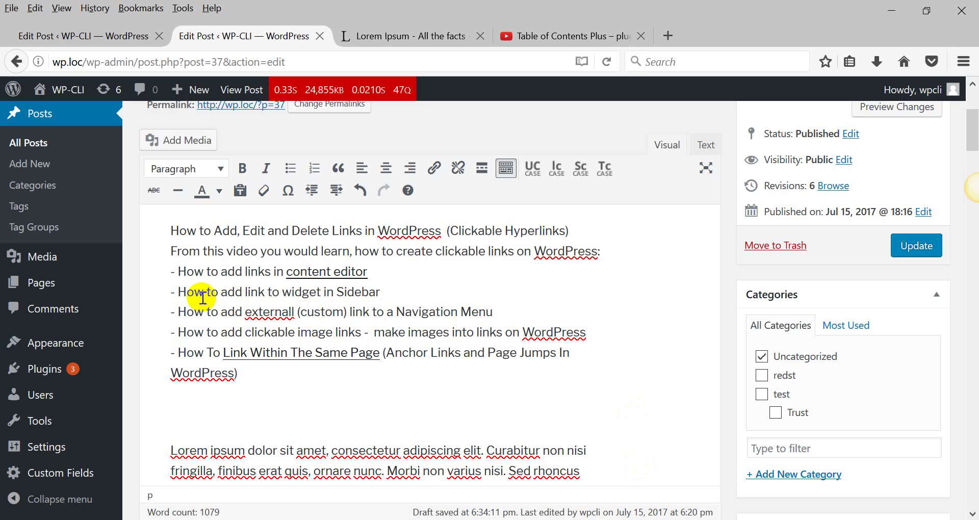
Open the site's Widgets page in a new browser tab and browse the available widgets
drag(186, 292, 454, 288)
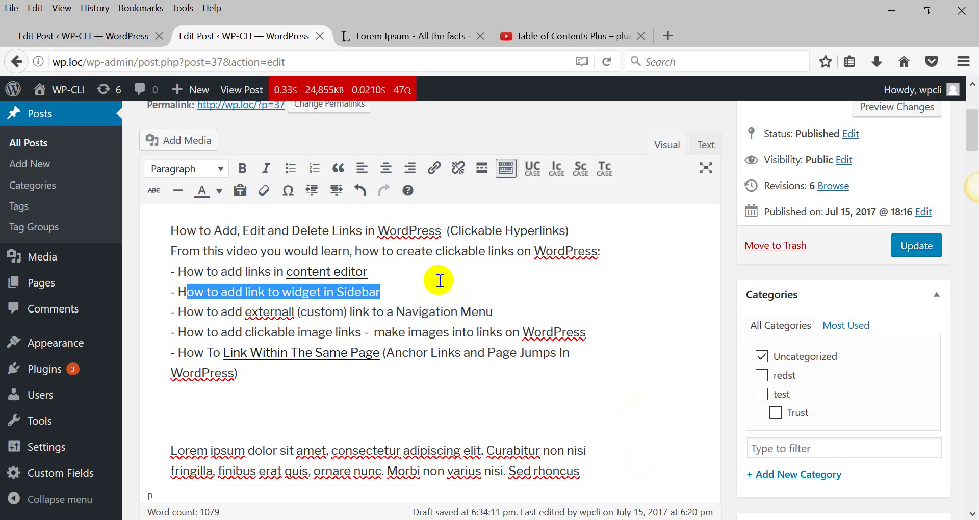
click(47, 352)
click(158, 391)
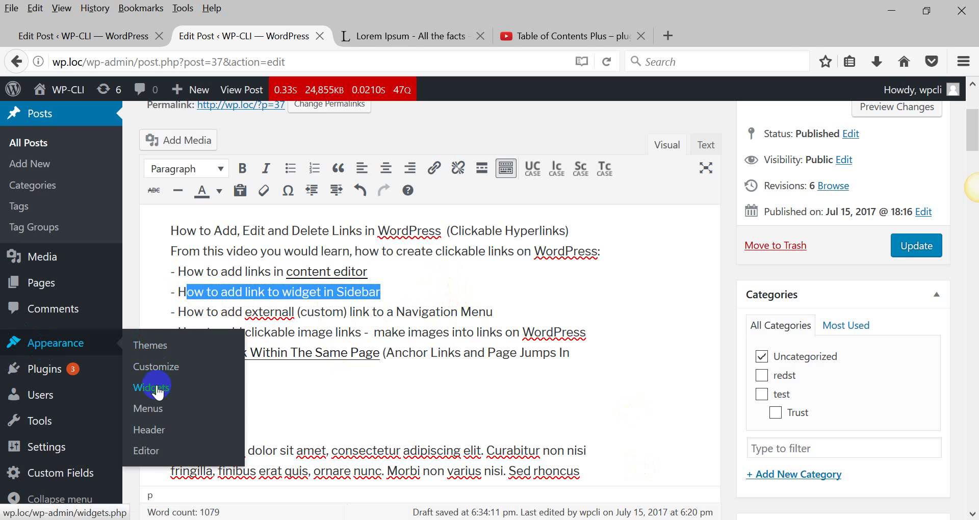
click(398, 36)
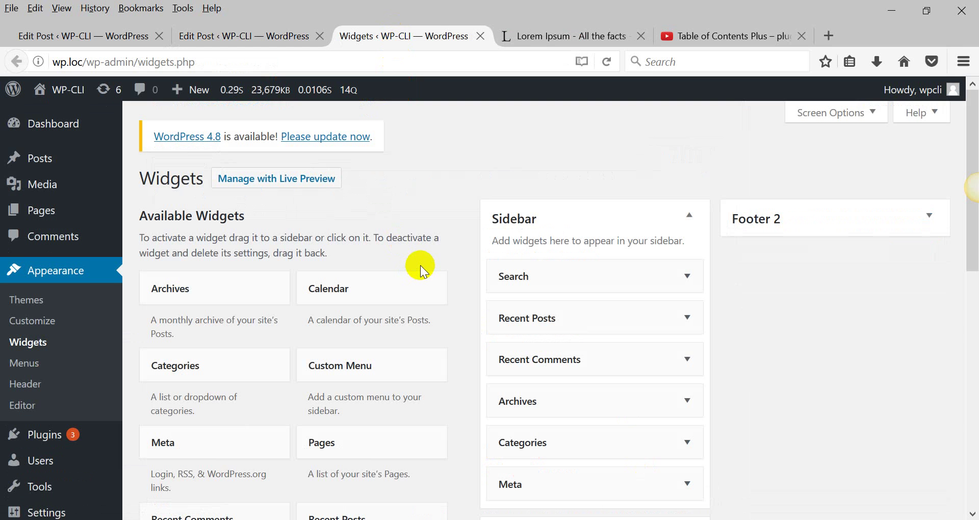
scroll(420, 265, down, 5)
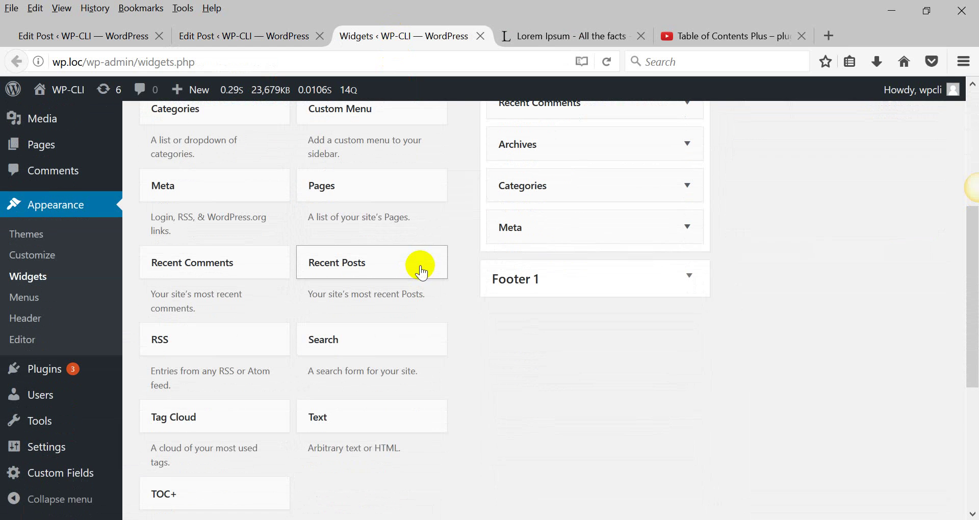
Add a Text widget to the Sidebar area with the title "Test" and the content "sfgasgsgsdfgsdfgs"
drag(343, 421, 516, 274)
scroll(616, 278, up, 3)
scroll(616, 278, up, 2)
click(439, 331)
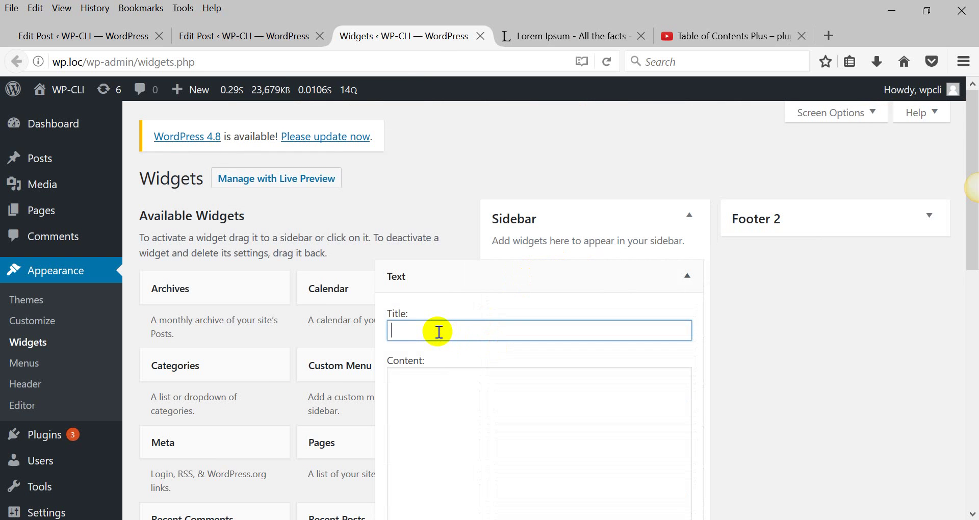
text(Test)
scroll(437, 321, down, 3)
click(437, 320)
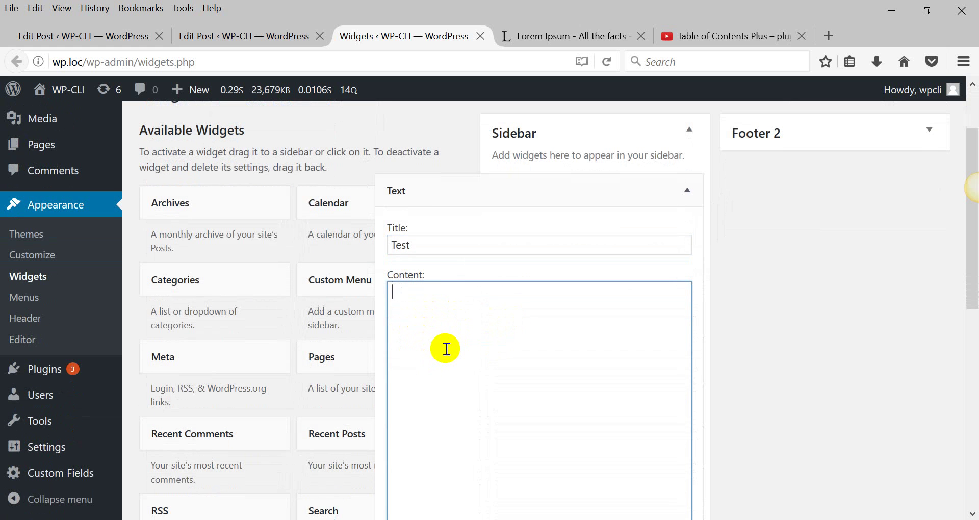
text(sfgasgsgsdfgsdfgs)
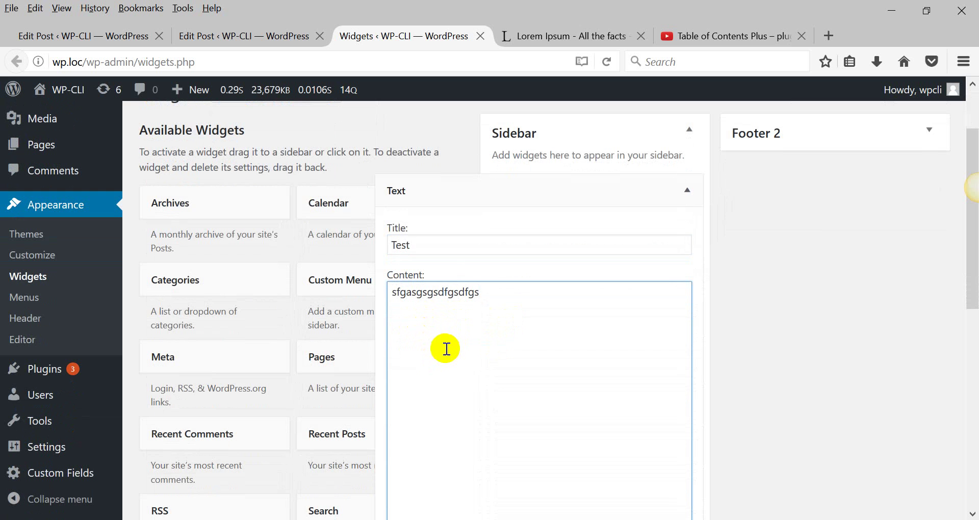
scroll(455, 300, down, 4)
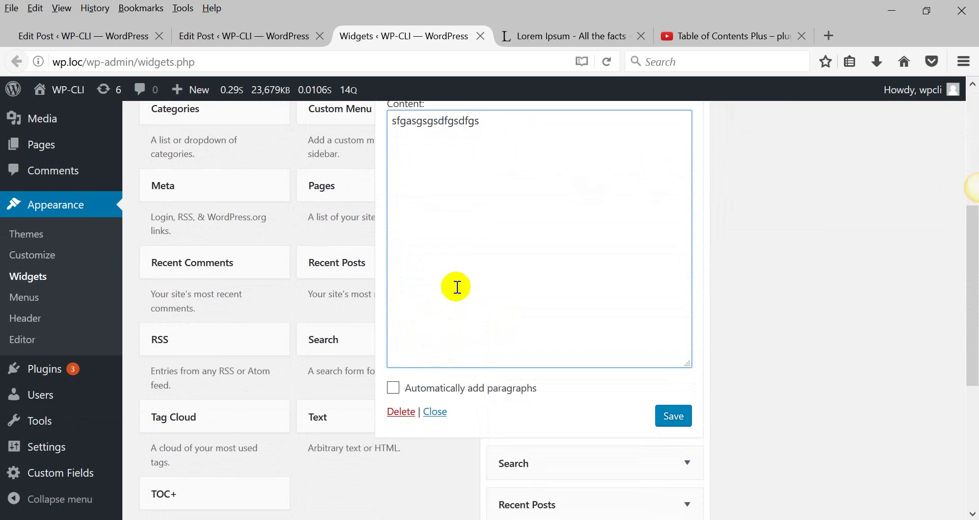
scroll(455, 286, up, 4)
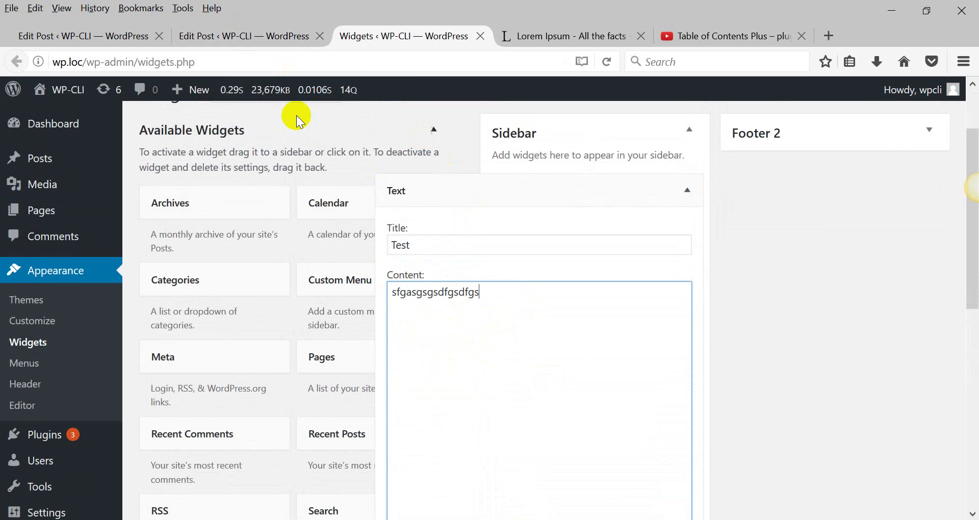
Copy the HTML of the "How to add links in content editor" line, including its link tag, from the post's Text view
click(256, 35)
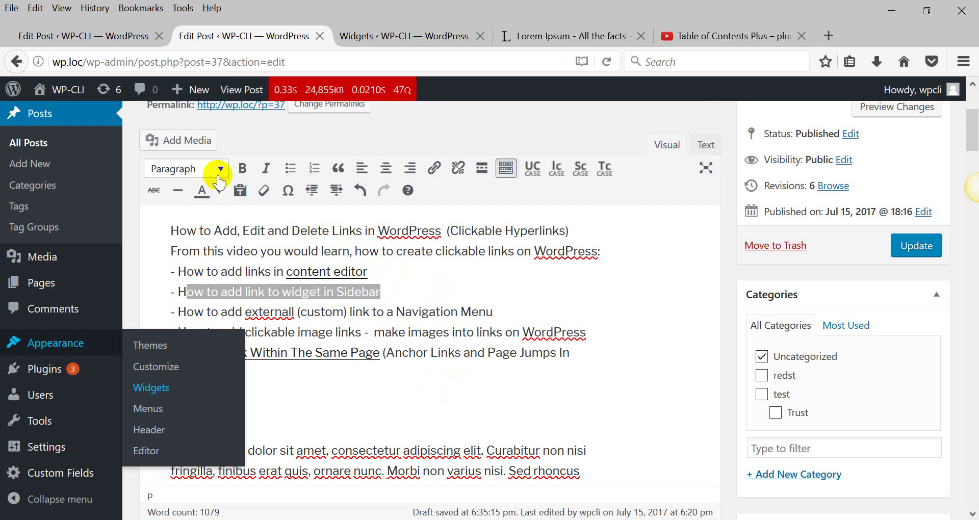
click(706, 146)
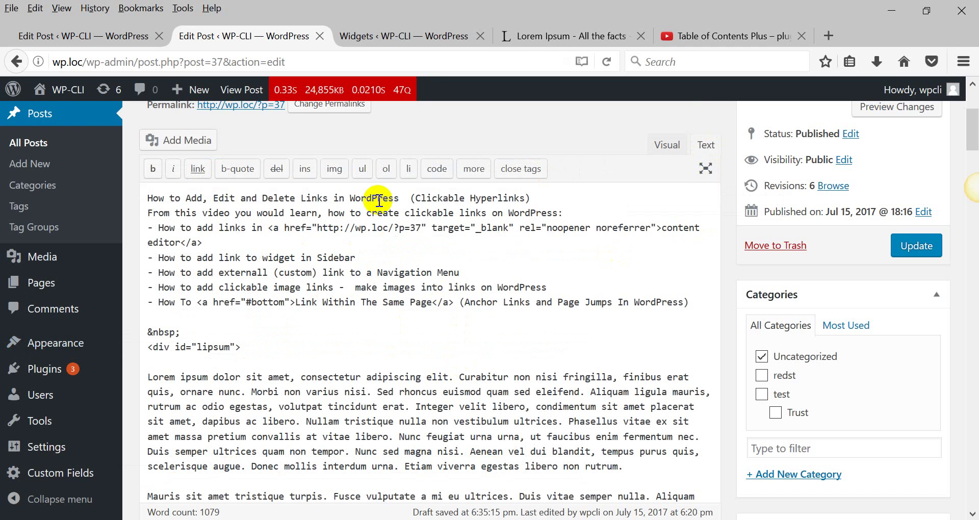
click(224, 242)
drag(224, 243, 158, 228)
key(ctrl+c)
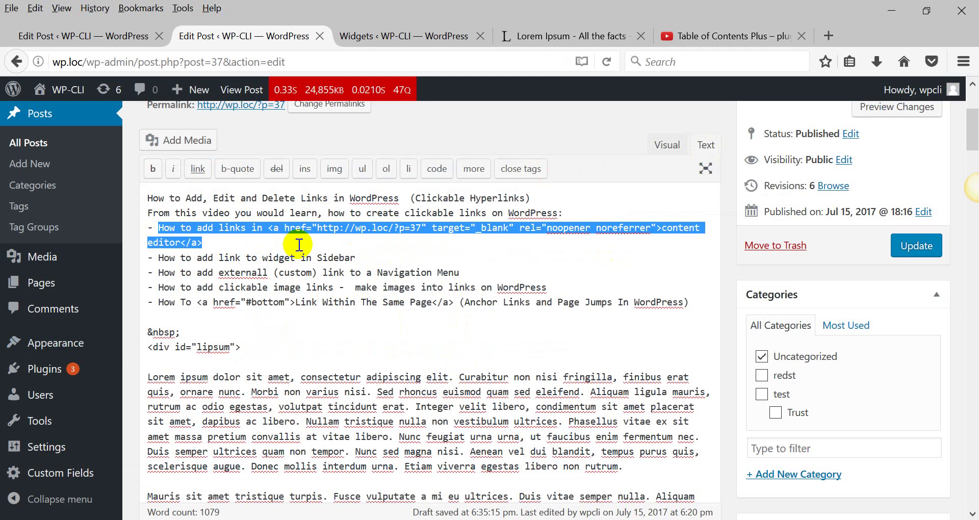
Paste the copied link HTML after the existing text in the Text widget's content and save the widget
click(357, 36)
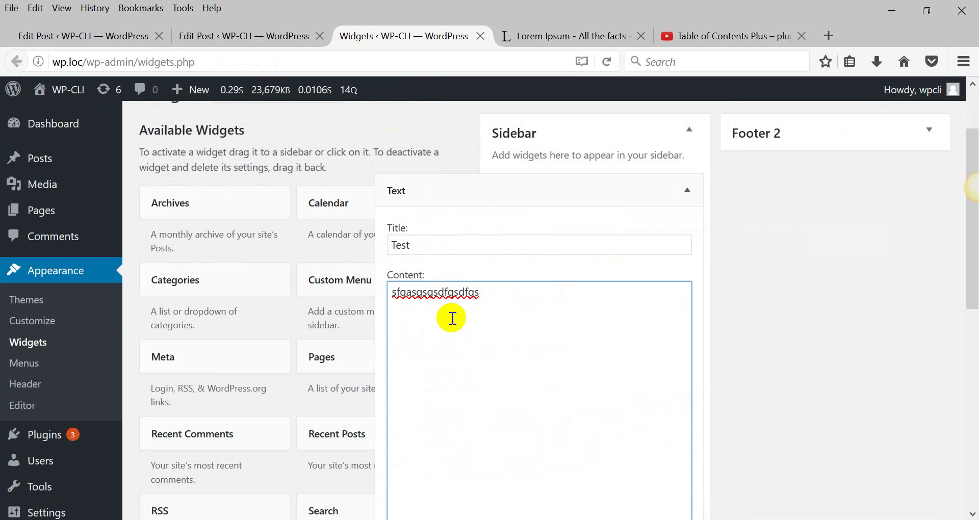
click(498, 301)
key(ctrl+v)
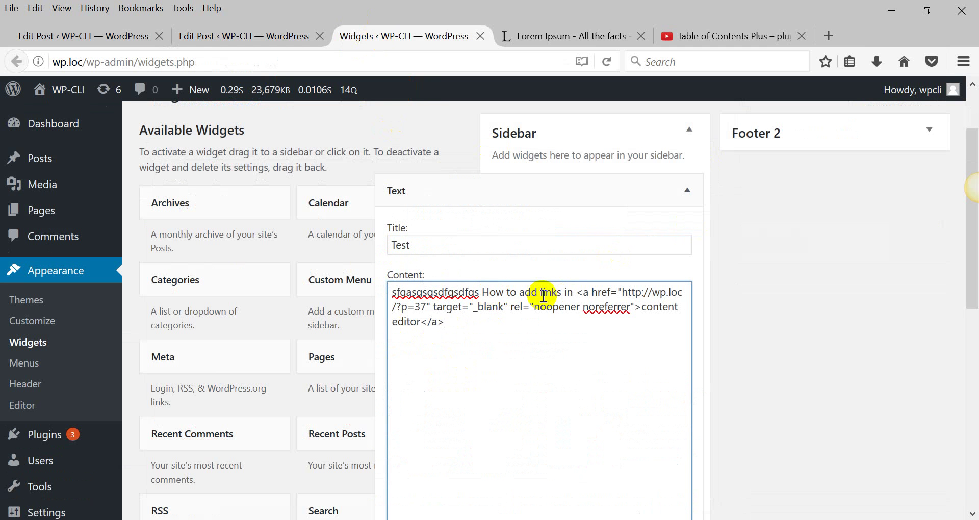
scroll(556, 350, down, 3)
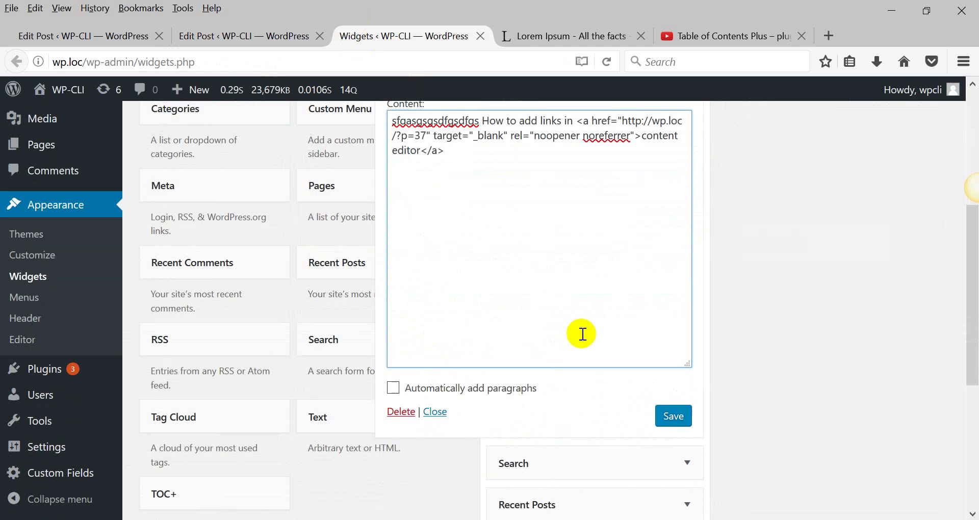
click(673, 416)
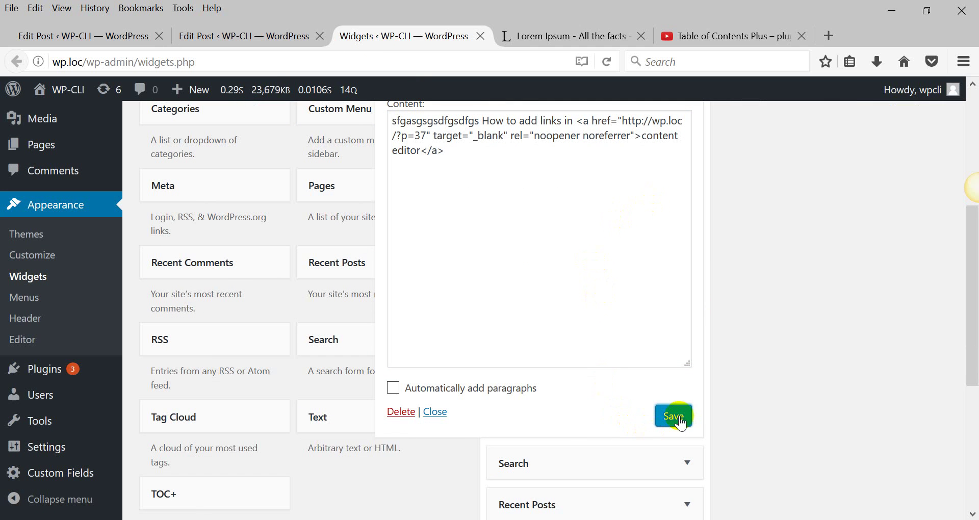
scroll(663, 316, up, 5)
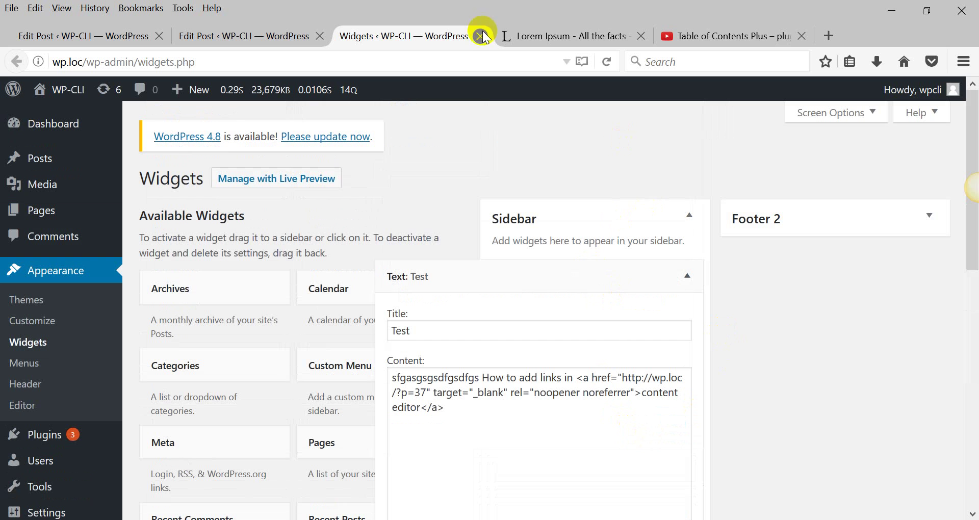
Close the Widgets page and open the published post in a new browser tab to check the link in the sidebar
click(479, 36)
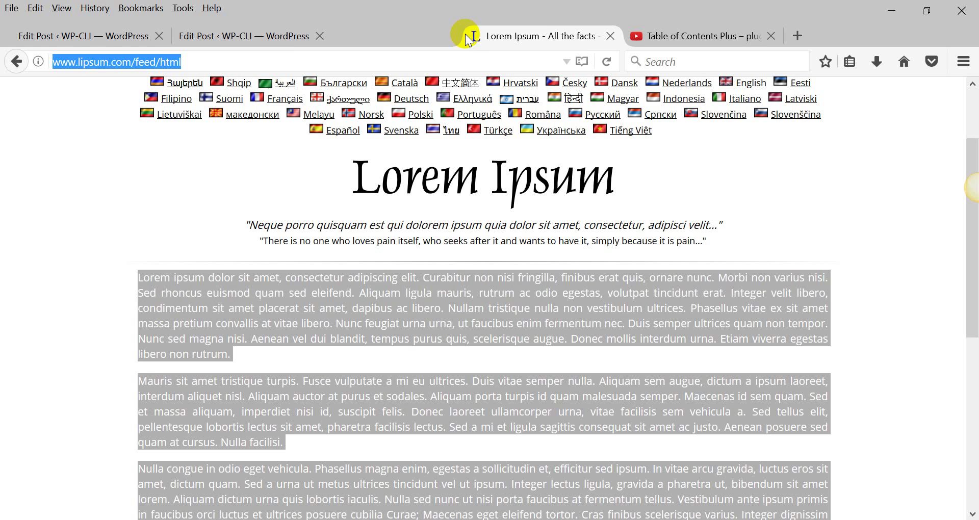
click(275, 36)
scroll(357, 124, up, 5)
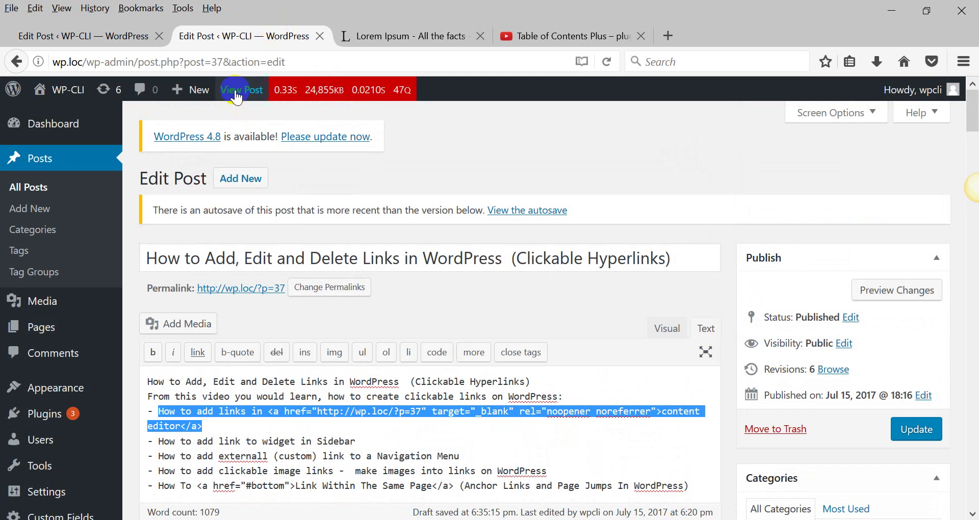
middle_click(242, 90)
click(355, 41)
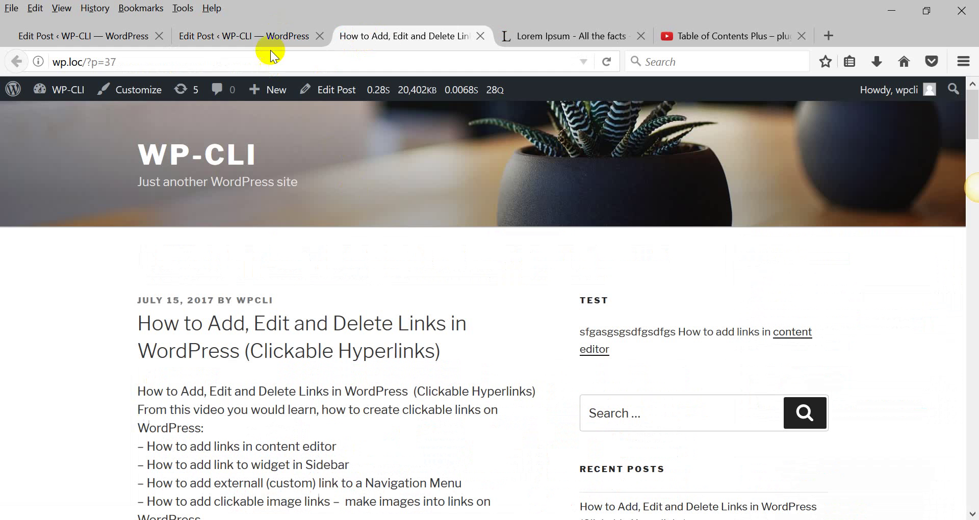
scroll(241, 240, down, 3)
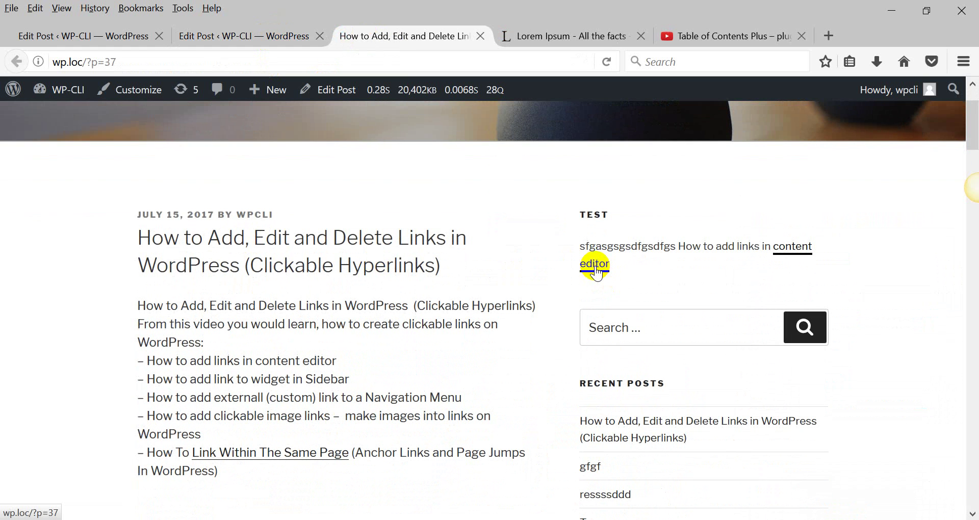
Switch the post editor back to the Visual view and highlight the "link to a Navigation Menu" text in the list
click(278, 35)
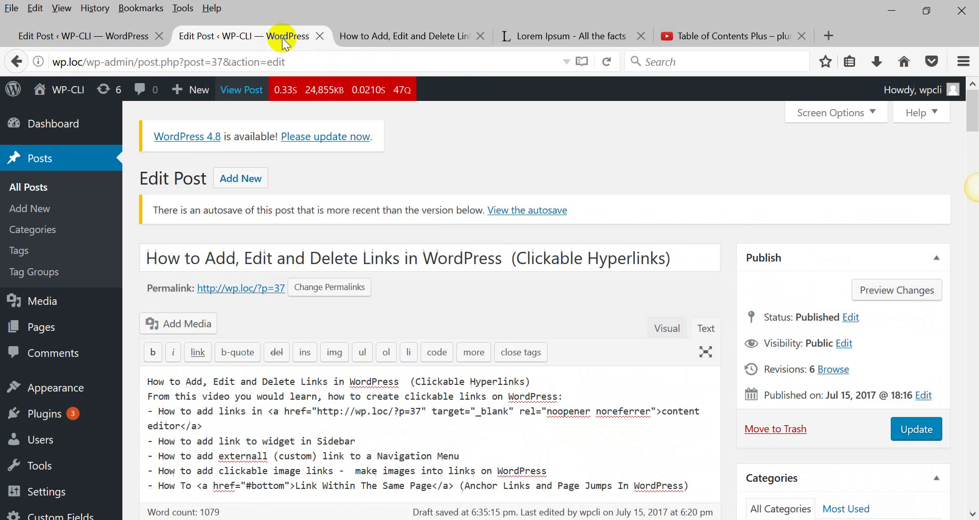
click(663, 327)
scroll(445, 340, down, 3)
click(335, 369)
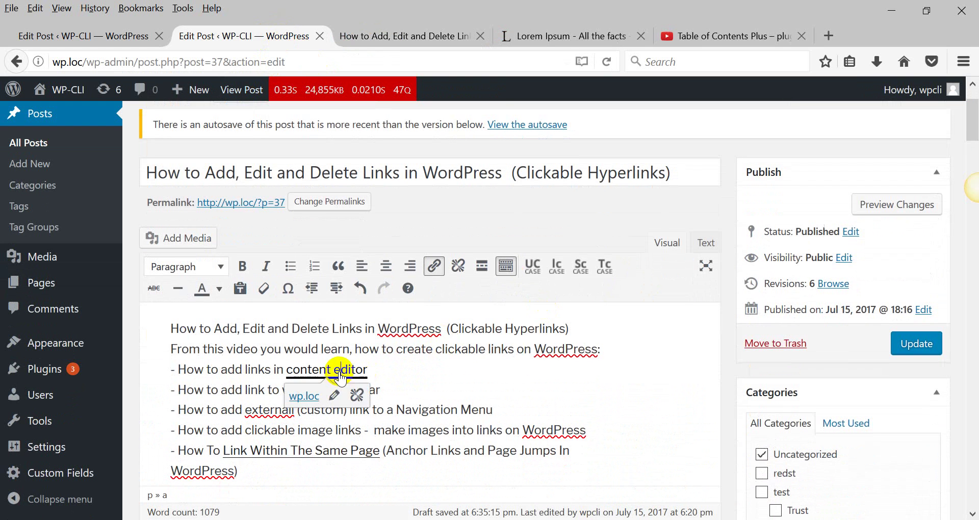
click(390, 391)
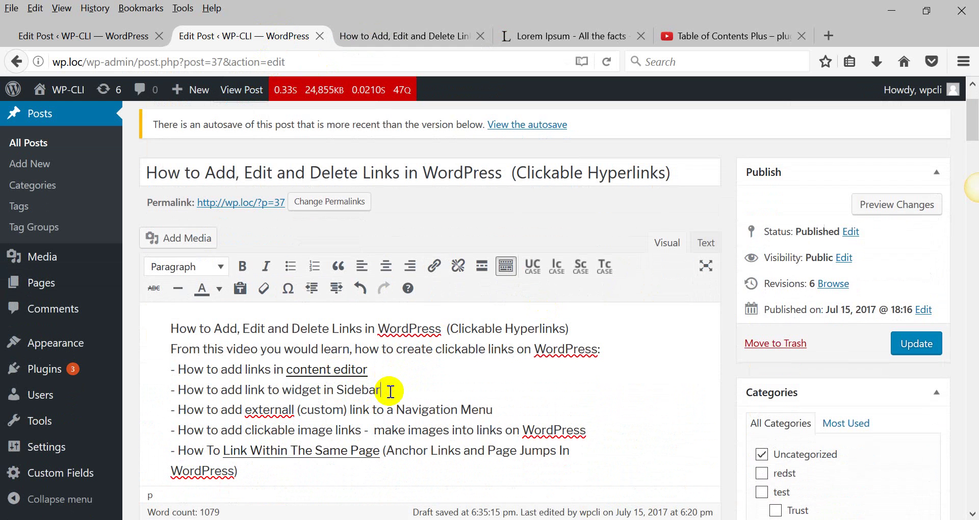
scroll(391, 392, down, 3)
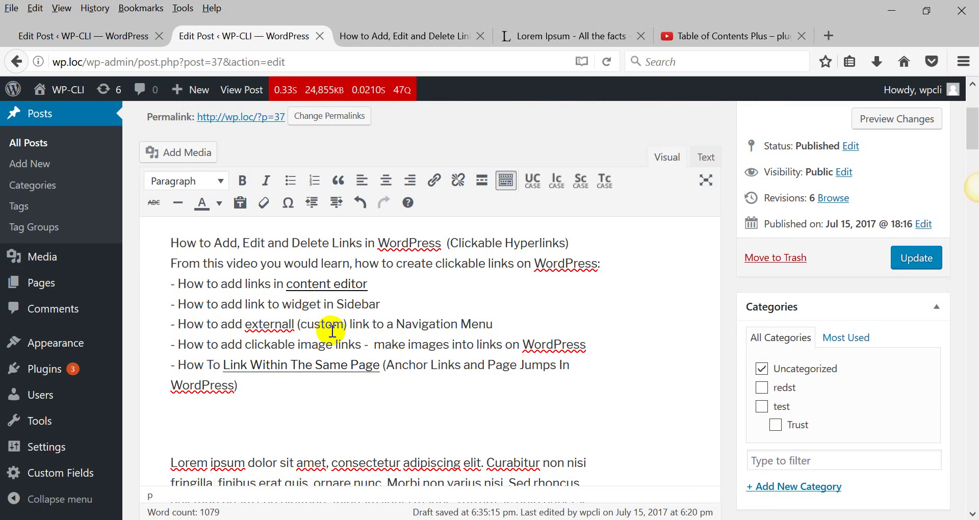
drag(344, 325, 496, 325)
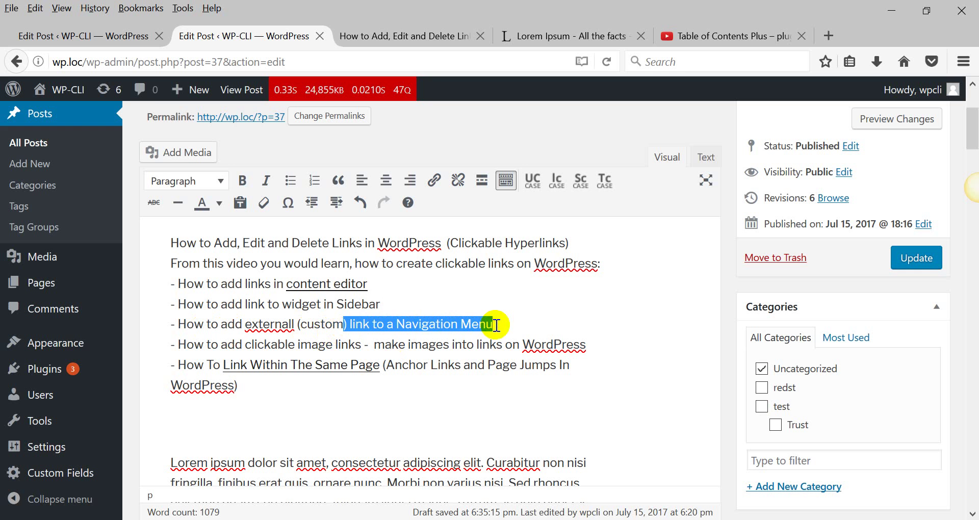
Open the site's Menus page in a new browser tab
click(57, 348)
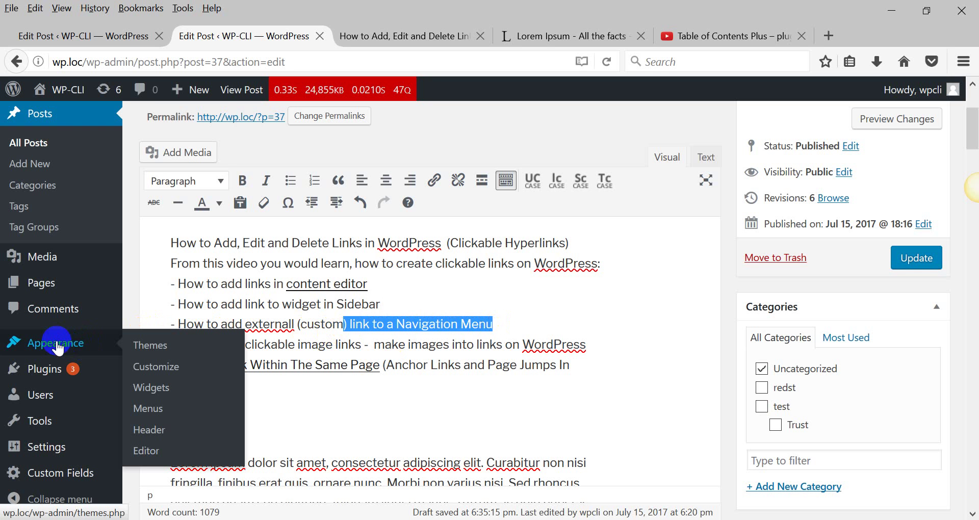
middle_click(148, 408)
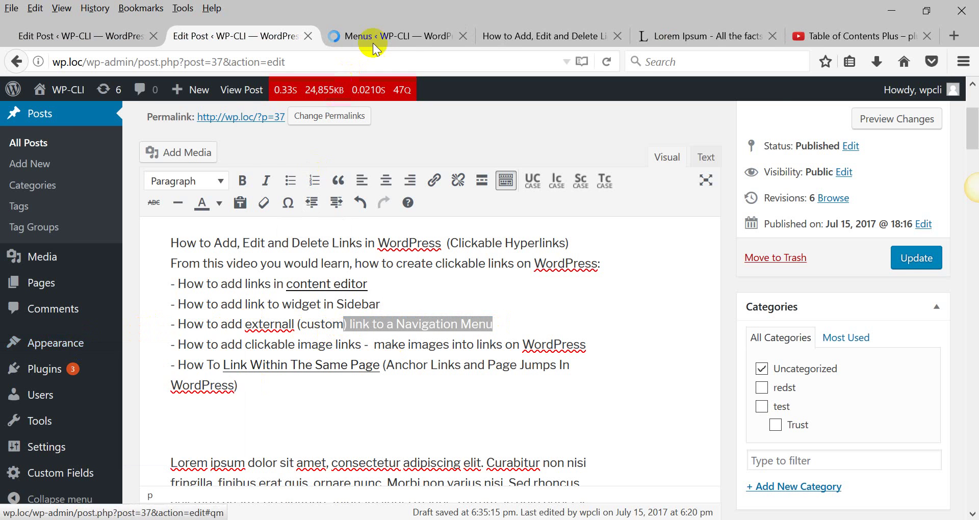
click(375, 41)
scroll(566, 217, down, 3)
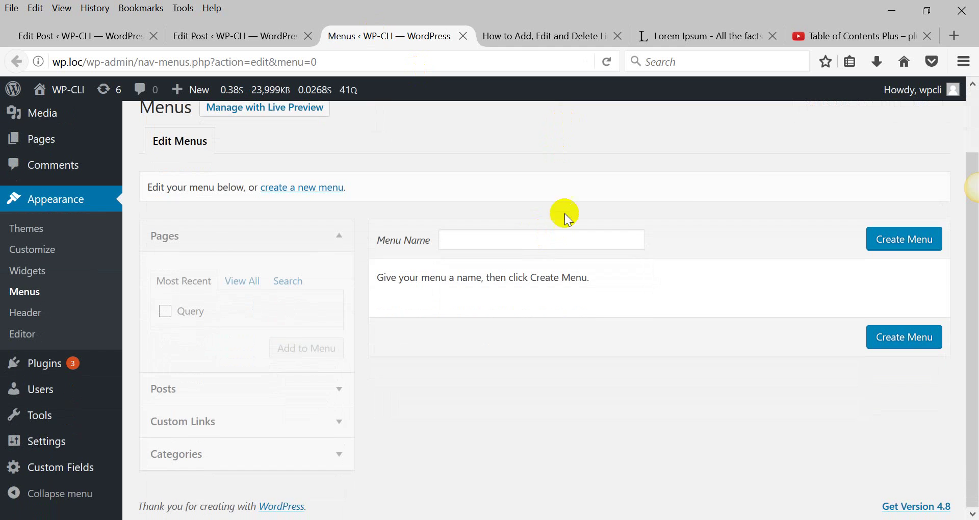
Create a menu named "menu" and choose Top Menu as its display location
click(498, 246)
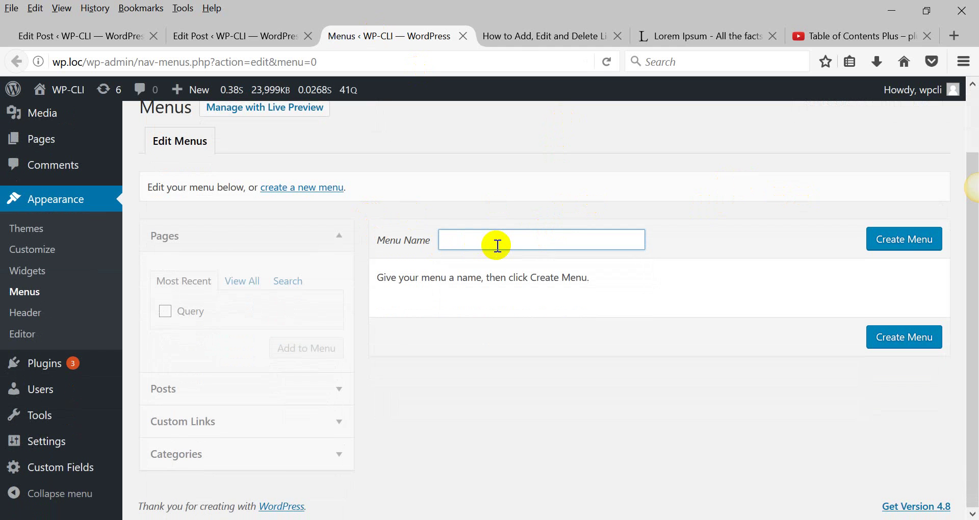
text(menu)
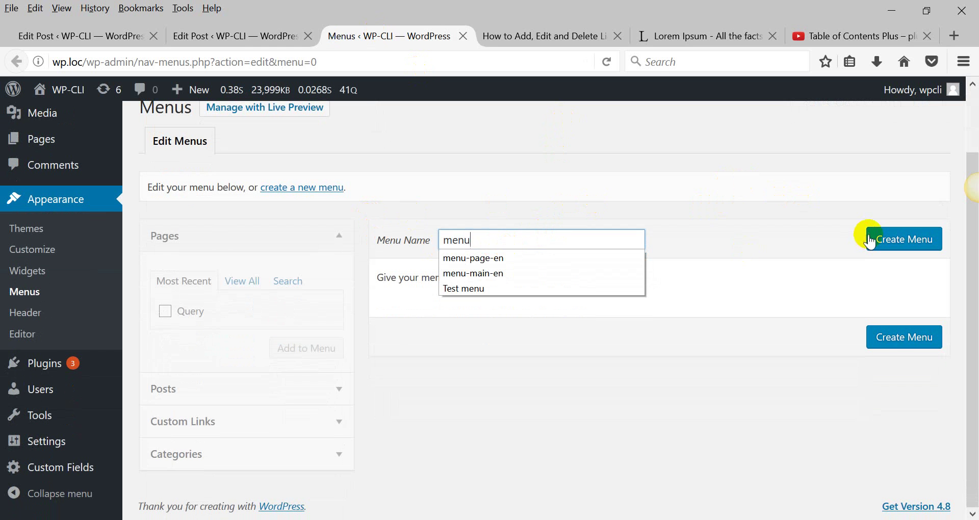
click(888, 237)
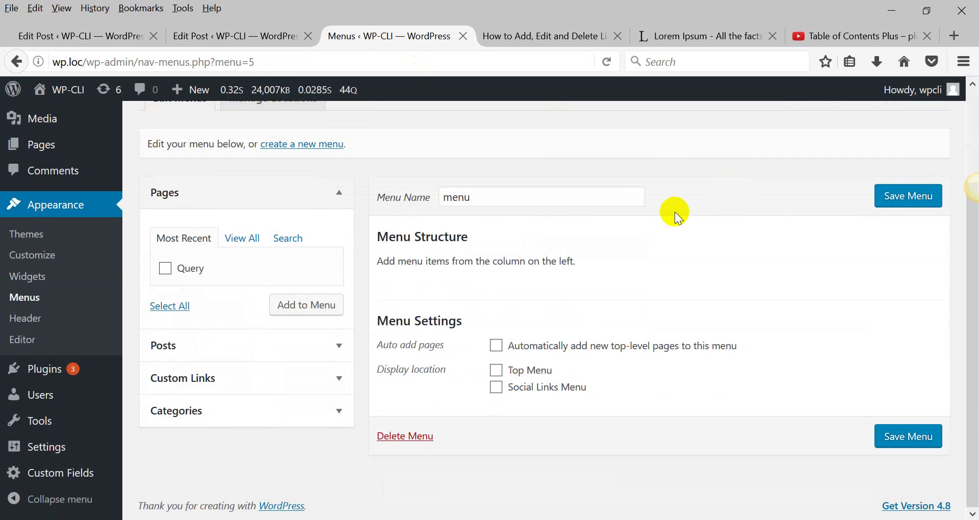
click(497, 371)
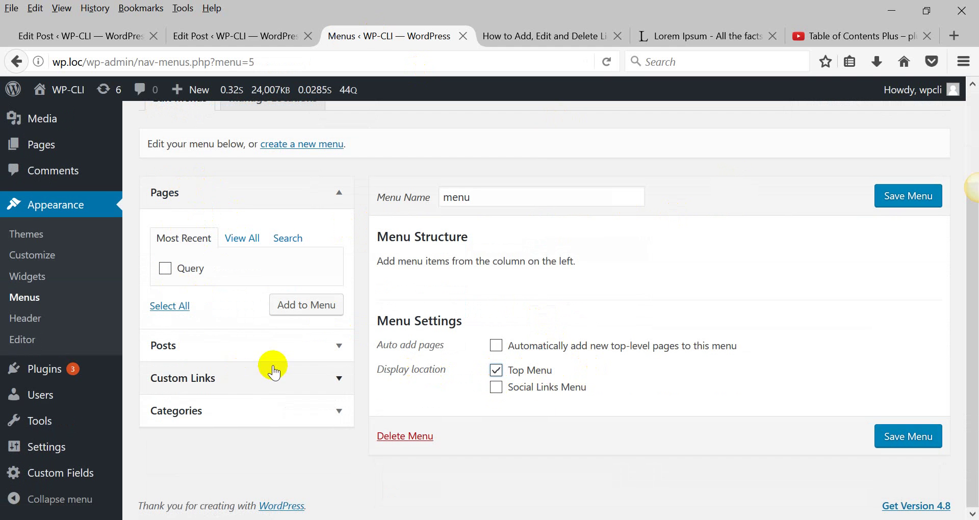
click(338, 380)
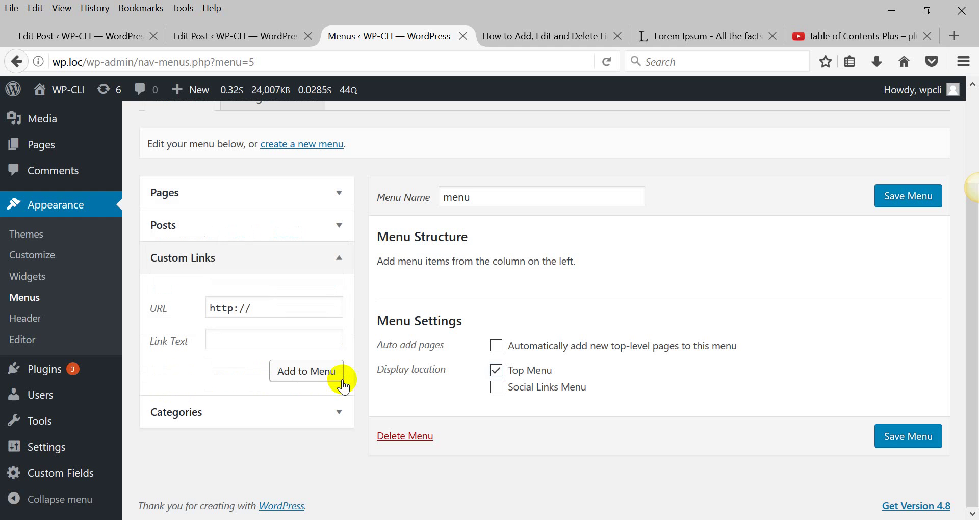
click(269, 310)
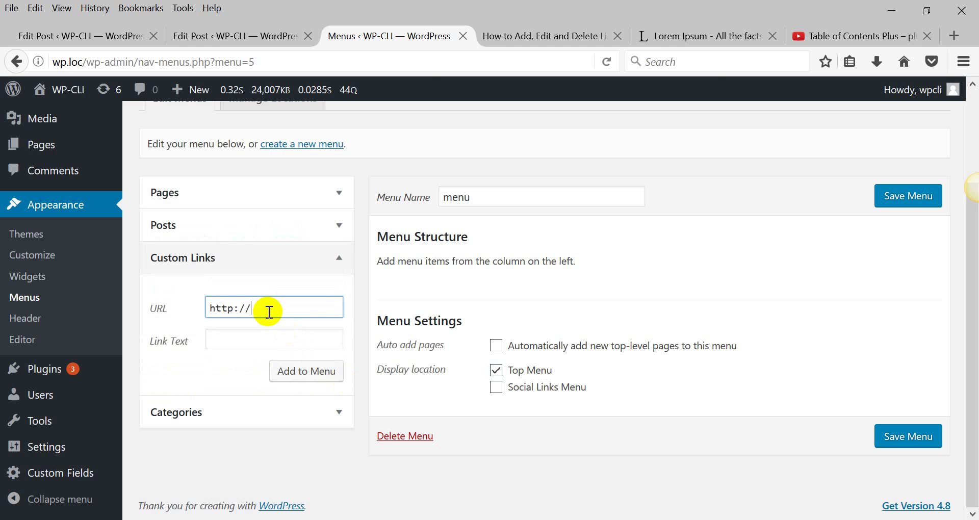
click(715, 37)
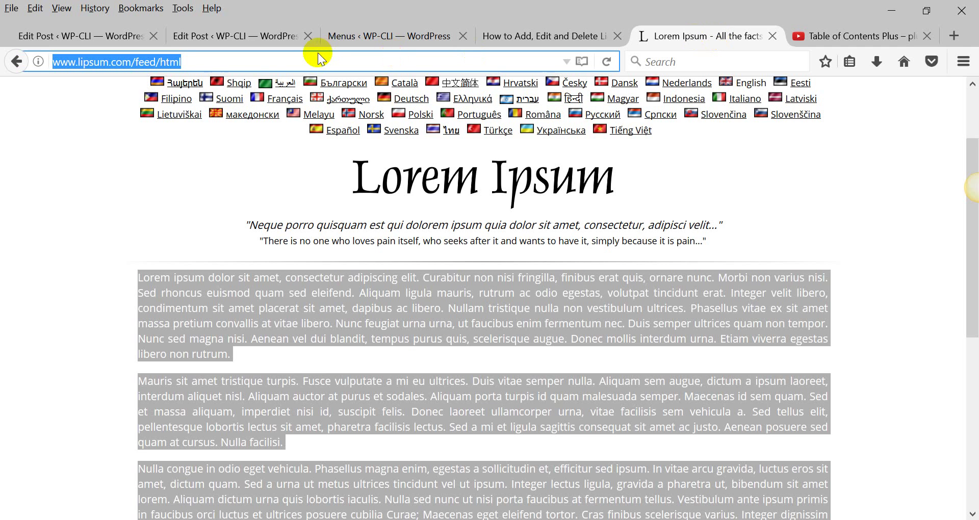
click(363, 33)
drag(305, 312, 145, 324)
text(http://www.lipsum.com/feed/html)
click(244, 340)
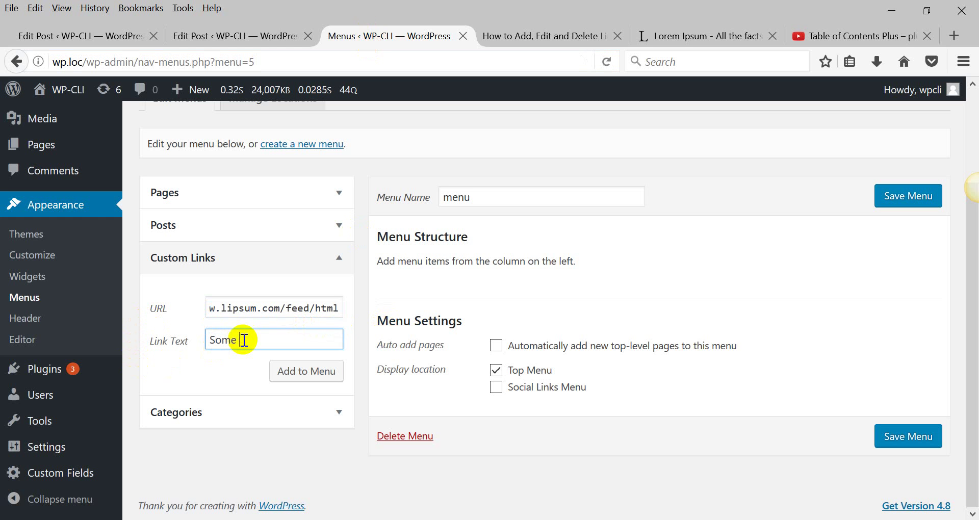
click(297, 370)
click(890, 196)
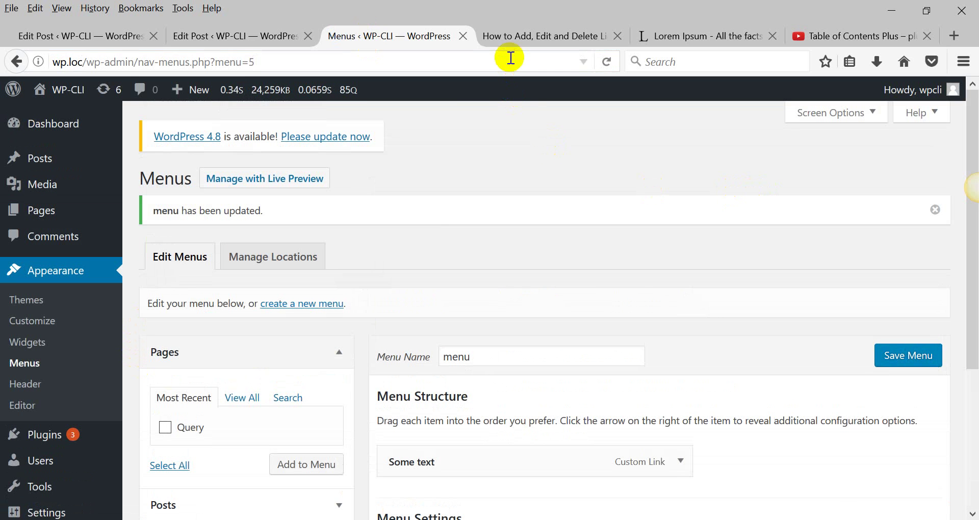
Open the site's front page and check the "Some text" link in the top navigation menu
click(60, 90)
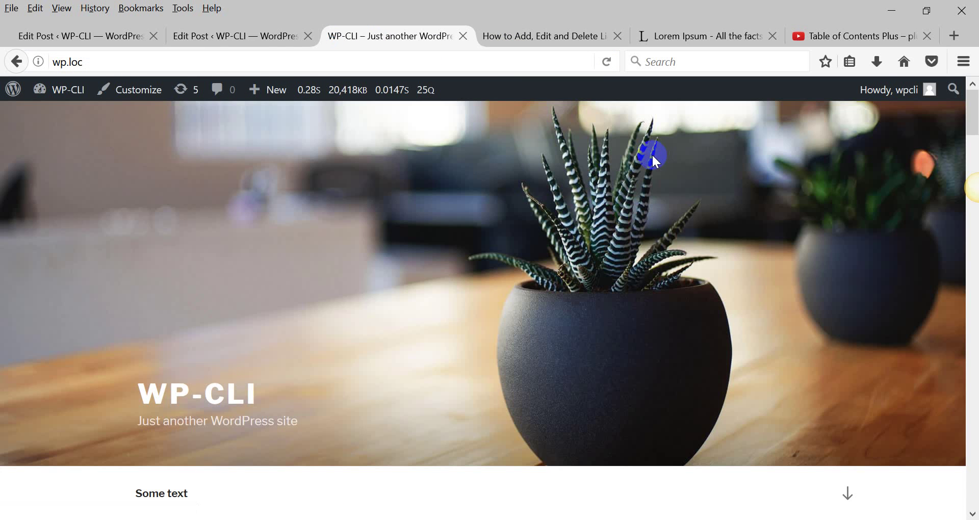
scroll(261, 240, down, 6)
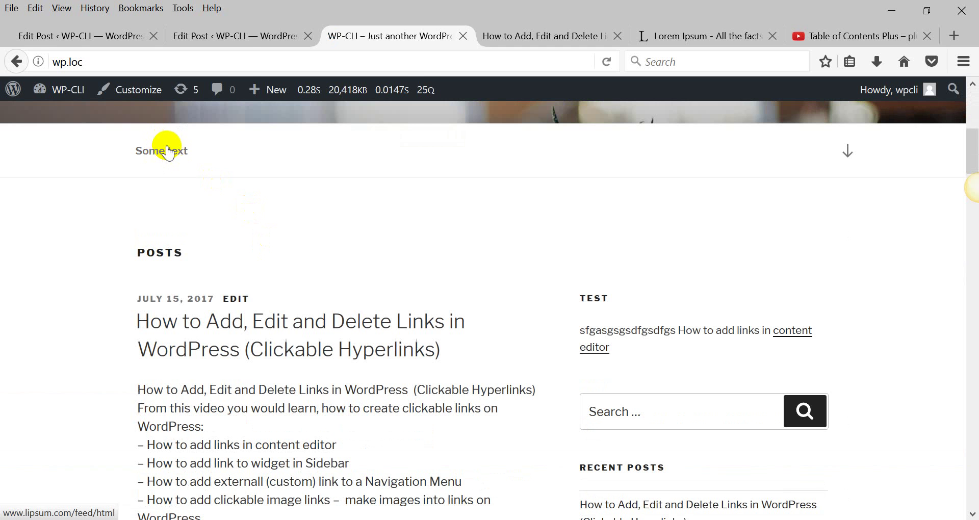
Return to the post editor and highlight the "How to add clickable image links" line in the list
click(255, 35)
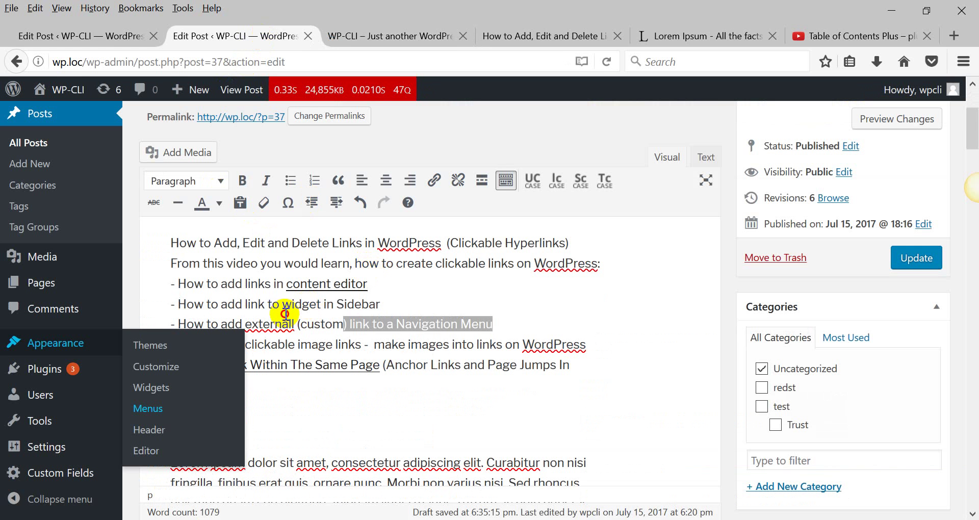
click(286, 313)
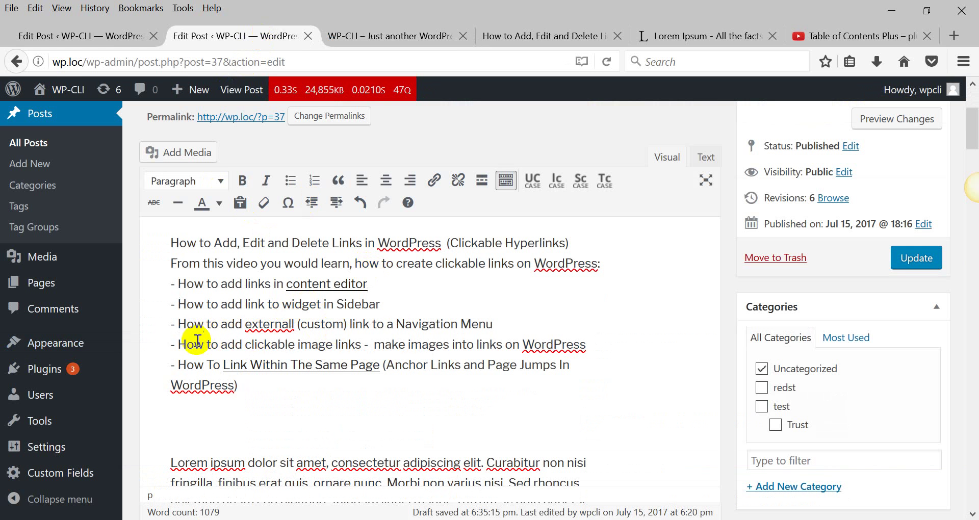
drag(186, 344, 425, 340)
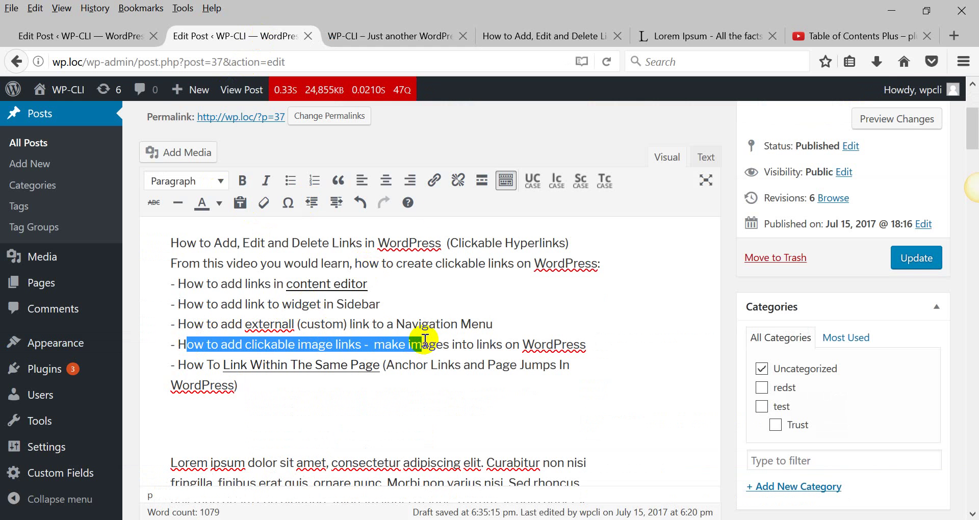
click(374, 37)
click(244, 33)
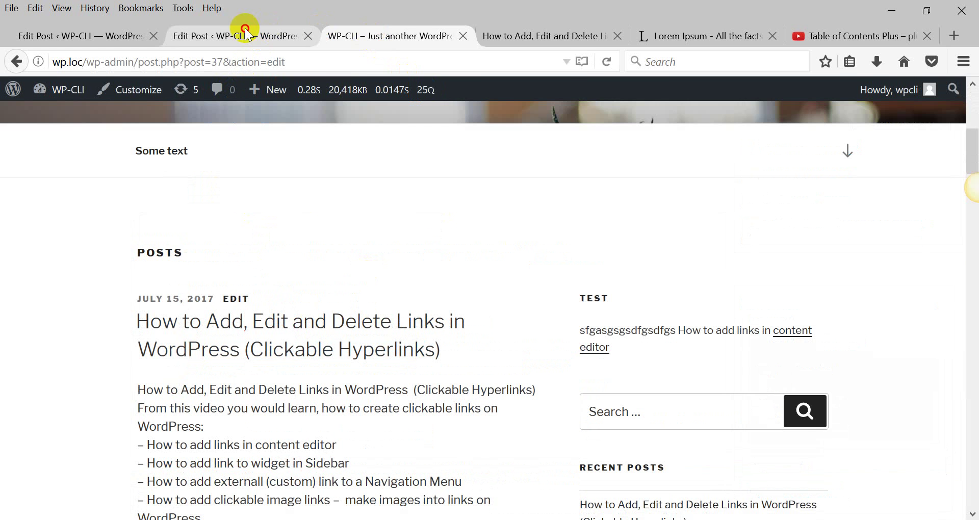
Insert two line breaks after the "link to a Navigation Menu" line in the post
click(325, 339)
click(525, 331)
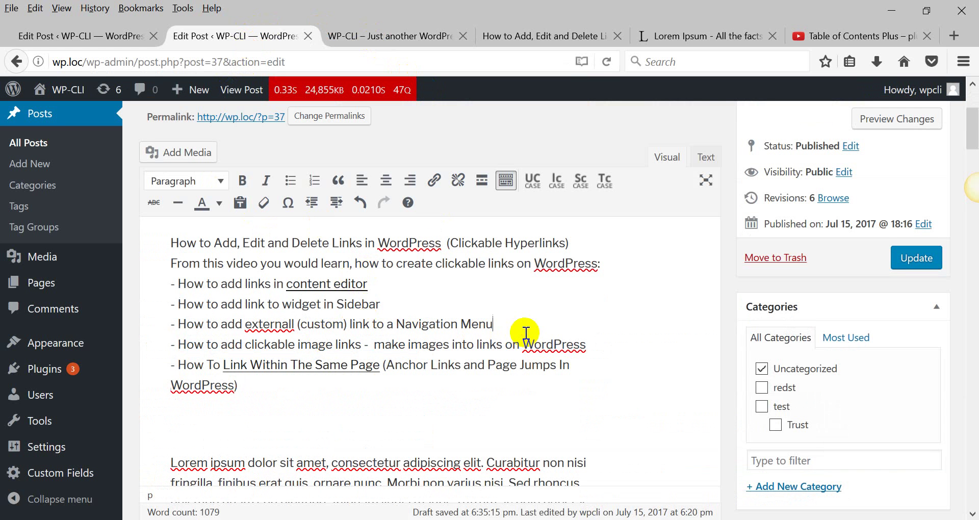
key(Return)
key(Return)
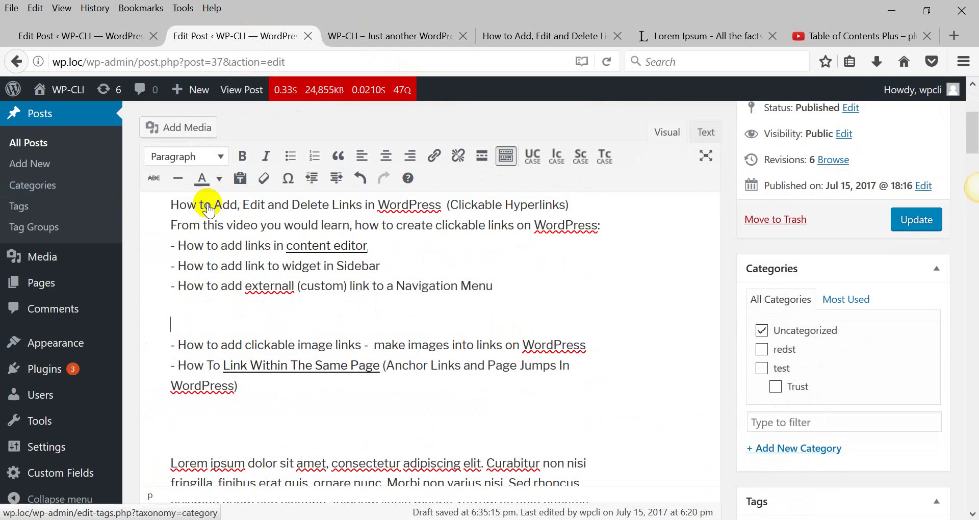
Insert the second media library image, image-editing-101040_1280.jpg, into the post at Medium – 300 × 150 size
click(175, 131)
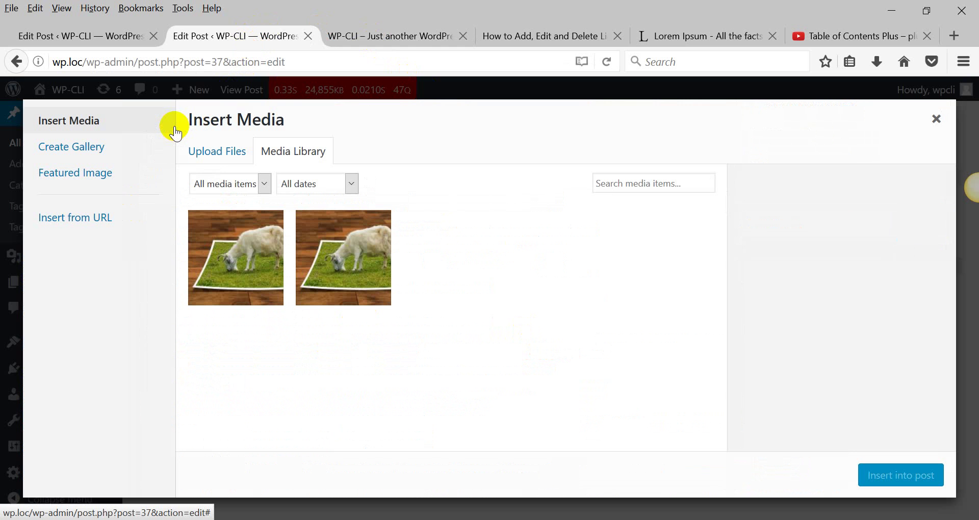
click(370, 263)
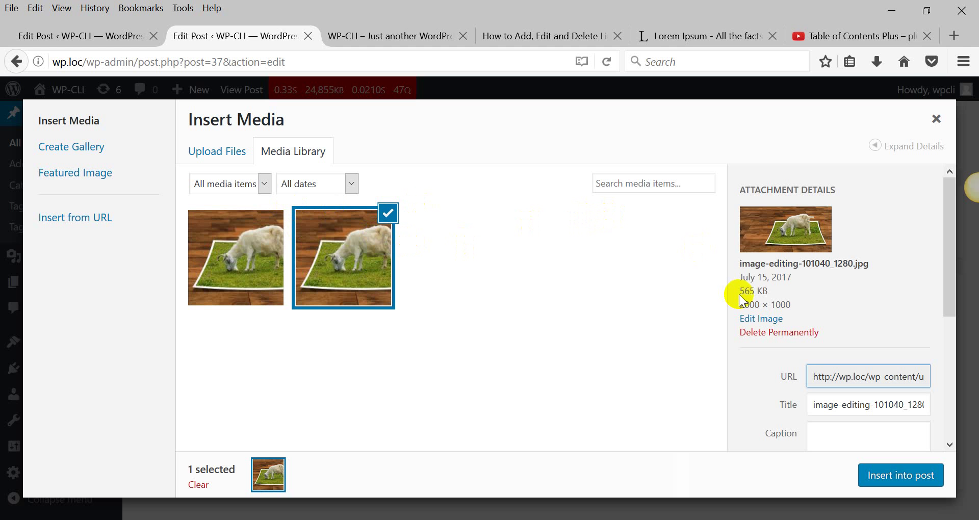
scroll(739, 295, down, 5)
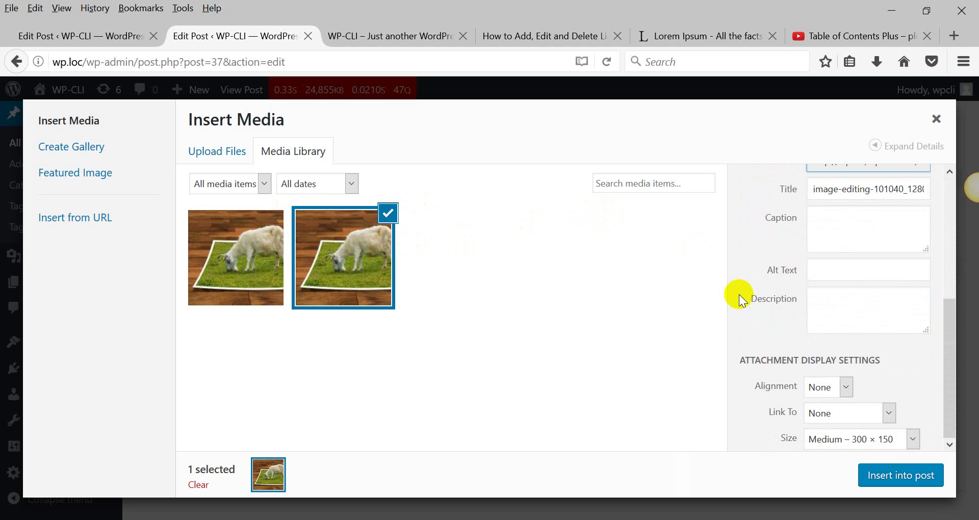
scroll(739, 295, up, 5)
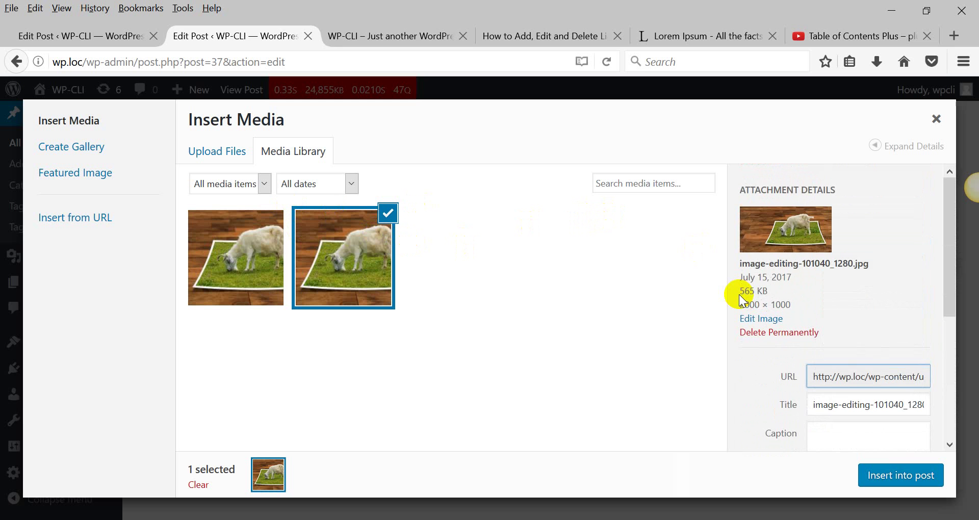
scroll(739, 295, down, 5)
click(890, 476)
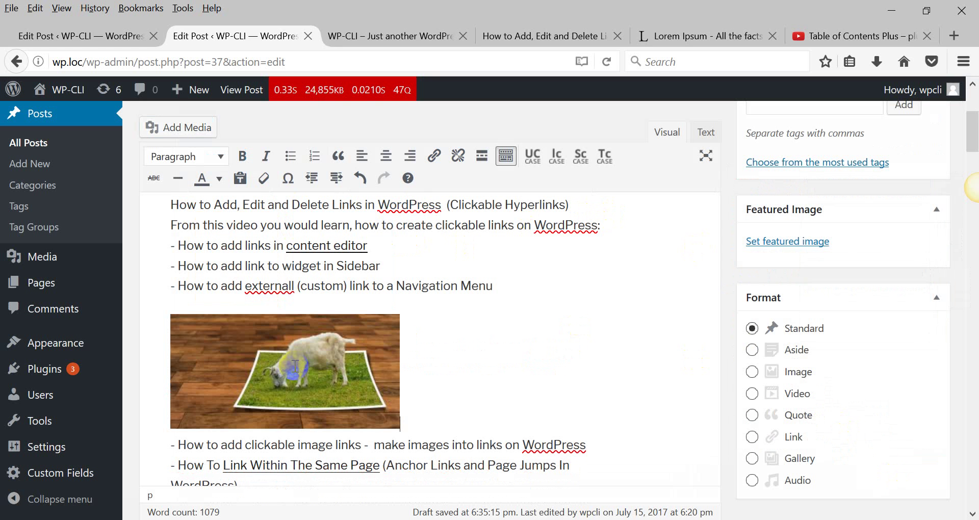
click(295, 366)
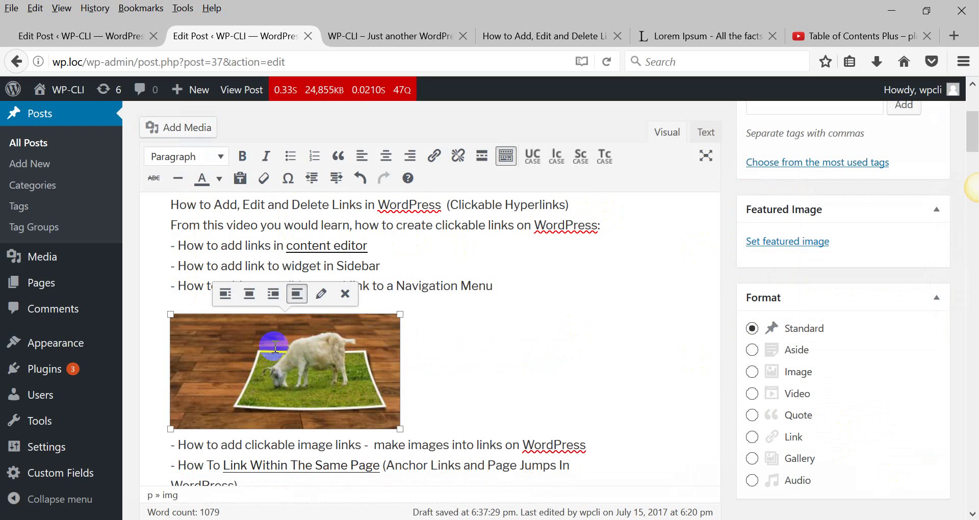
key(ctrl+k)
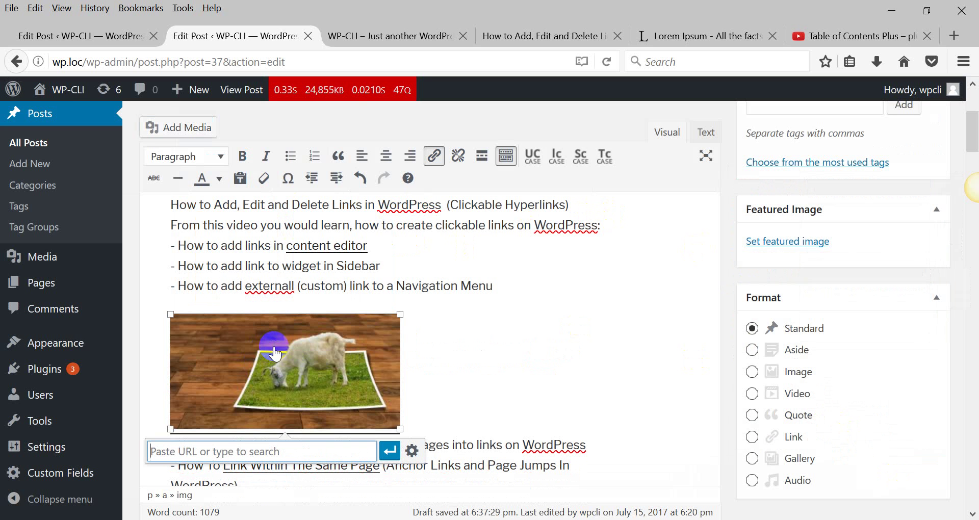
text(http://www.lipsum.com/feed/html)
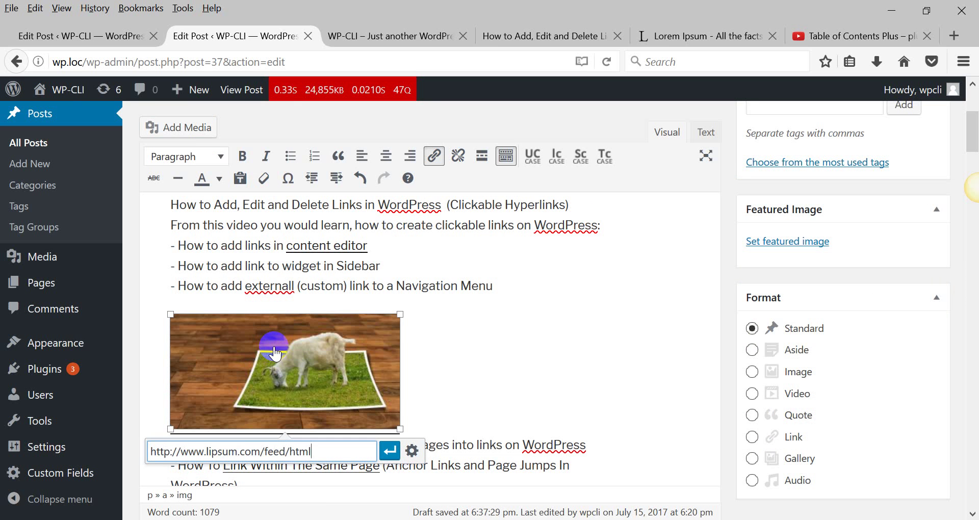
click(390, 450)
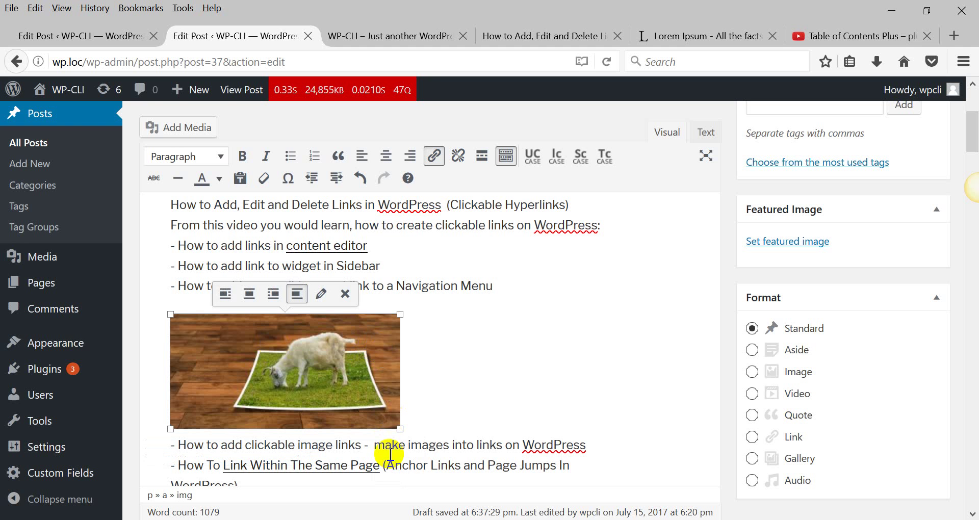
Update the post, open it in a new browser tab and check the linked image on the page
scroll(790, 284, up, 4)
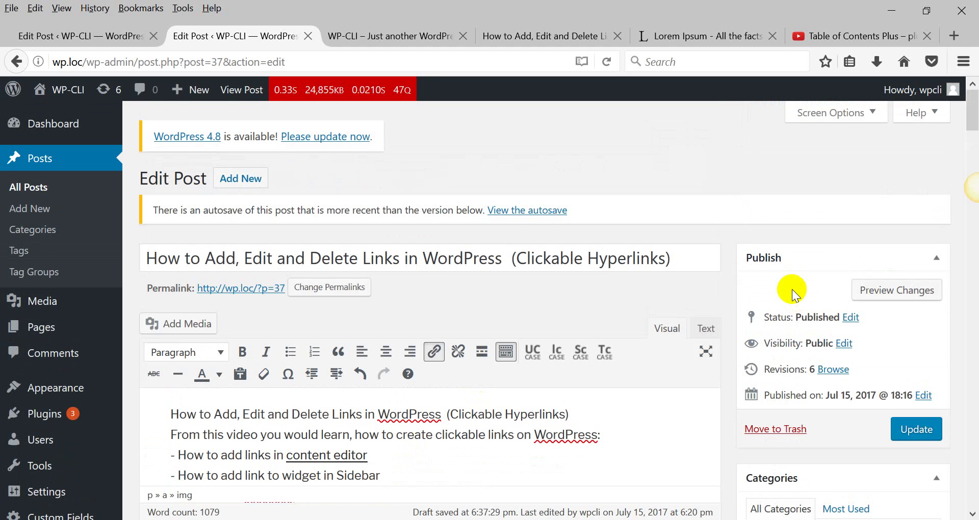
click(913, 435)
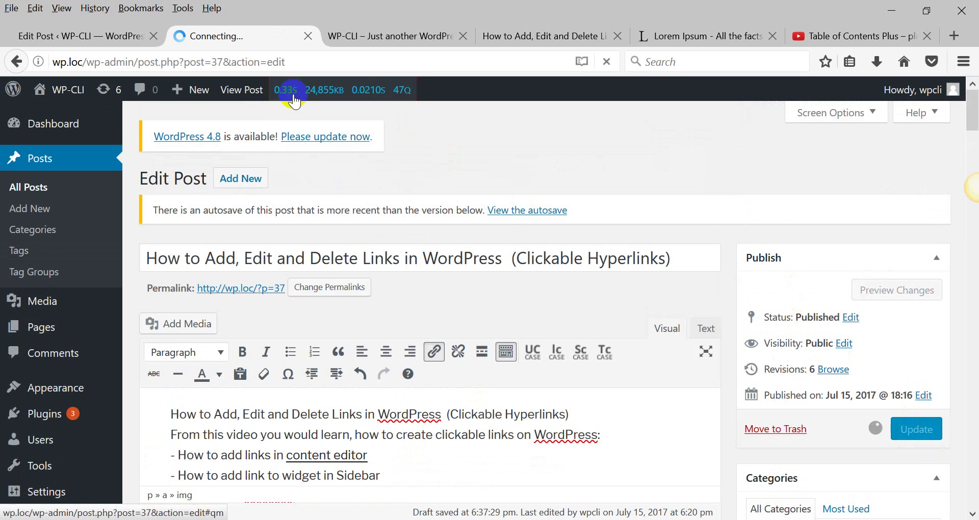
click(245, 92)
middle_click(245, 92)
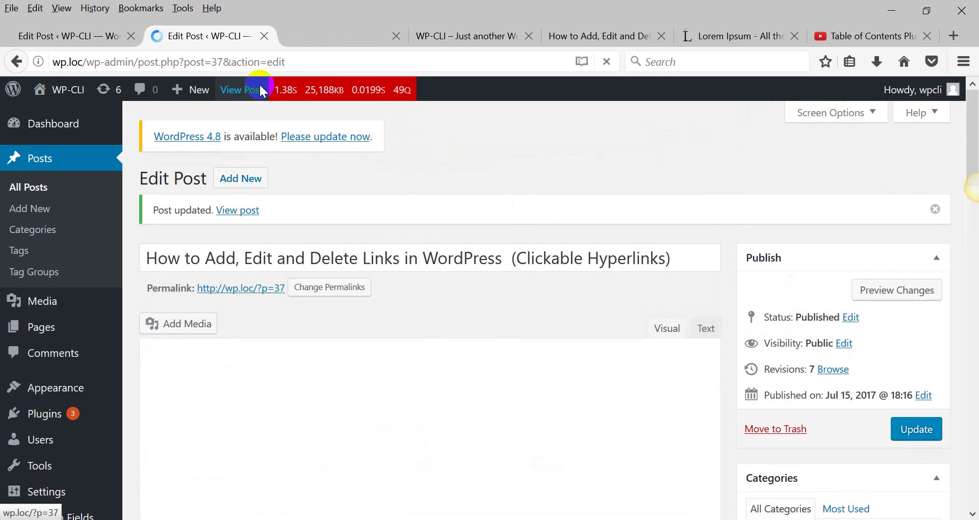
click(332, 39)
scroll(297, 144, down, 7)
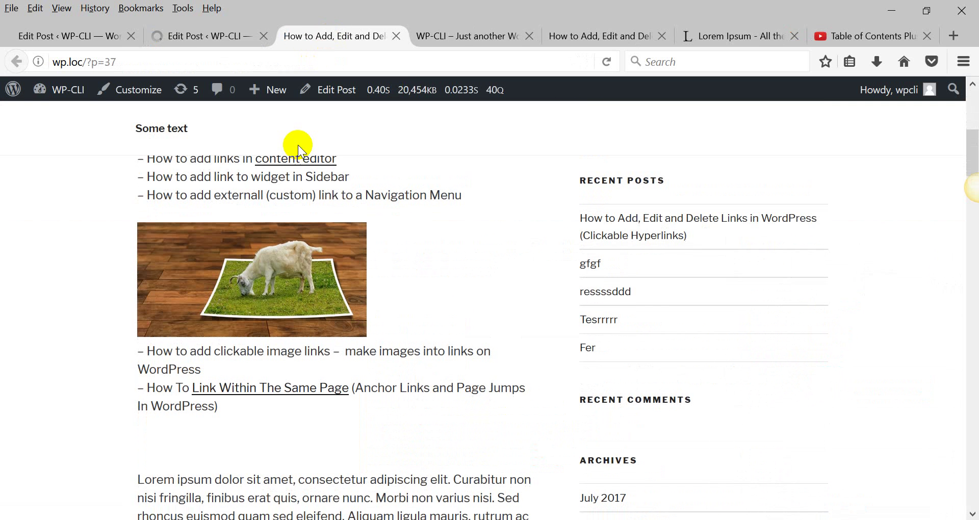
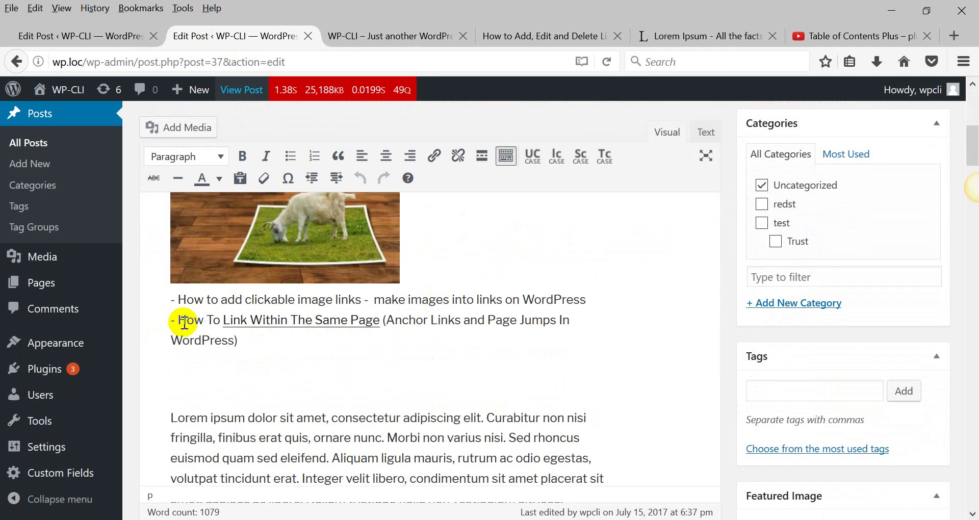
Highlight the "Link Within The Same Page" line and find the "Anchor link" heading at the end of the post
drag(185, 320, 507, 320)
click(507, 319)
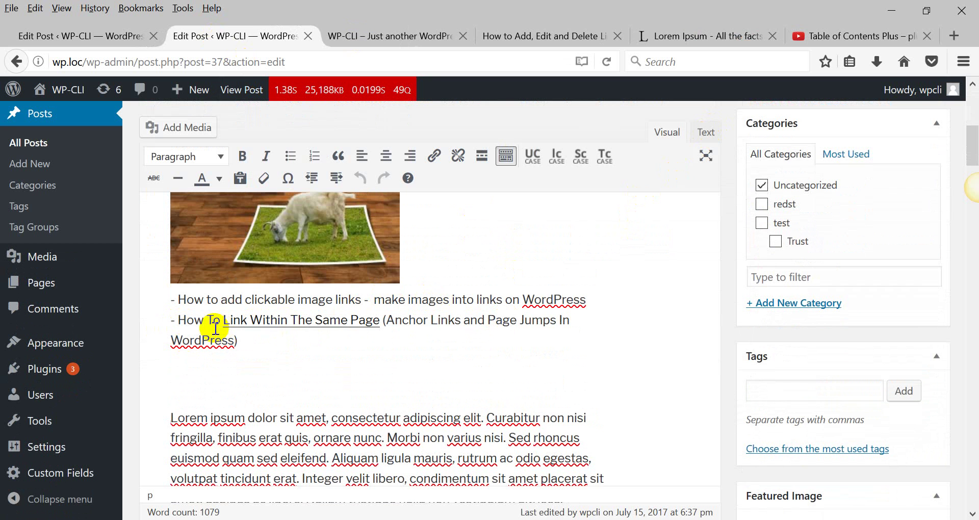
scroll(223, 328, down, 10)
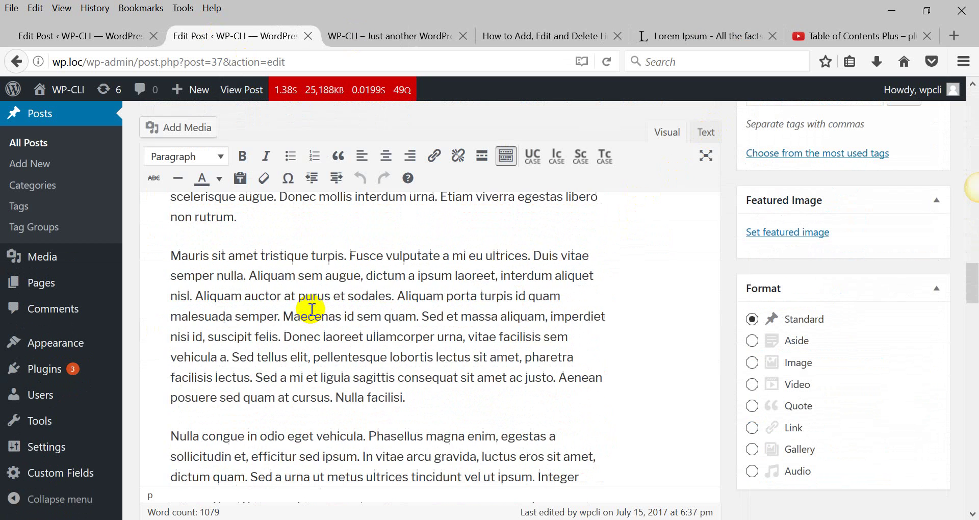
scroll(312, 309, down, 5)
scroll(313, 309, up, 5)
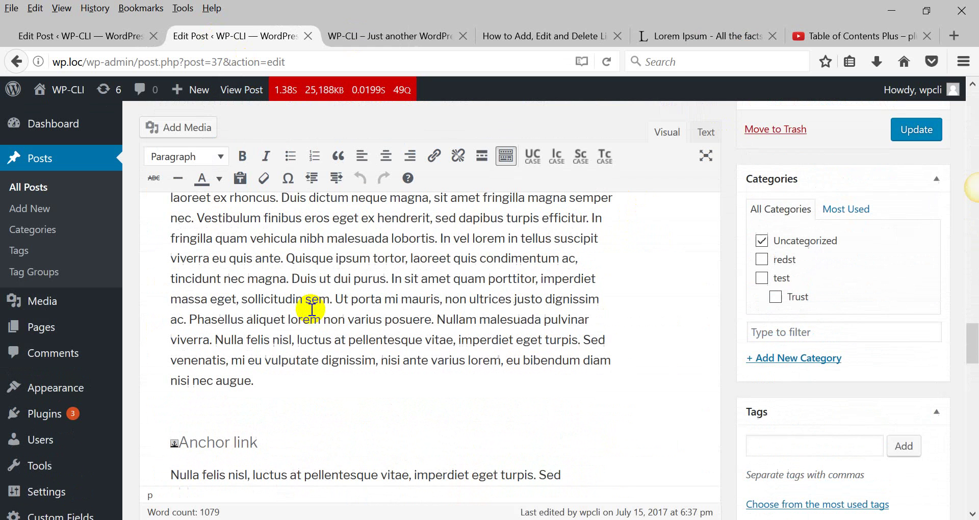
scroll(397, 306, down, 3)
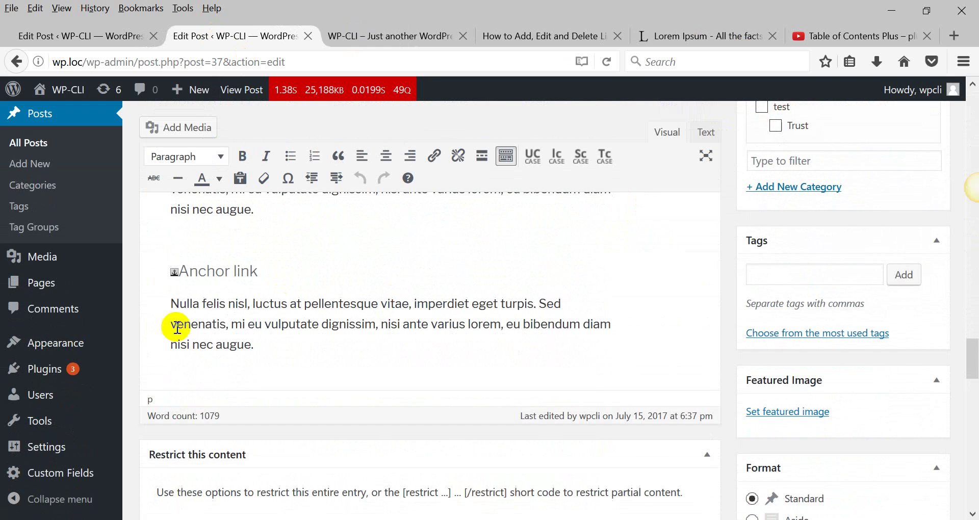
click(232, 271)
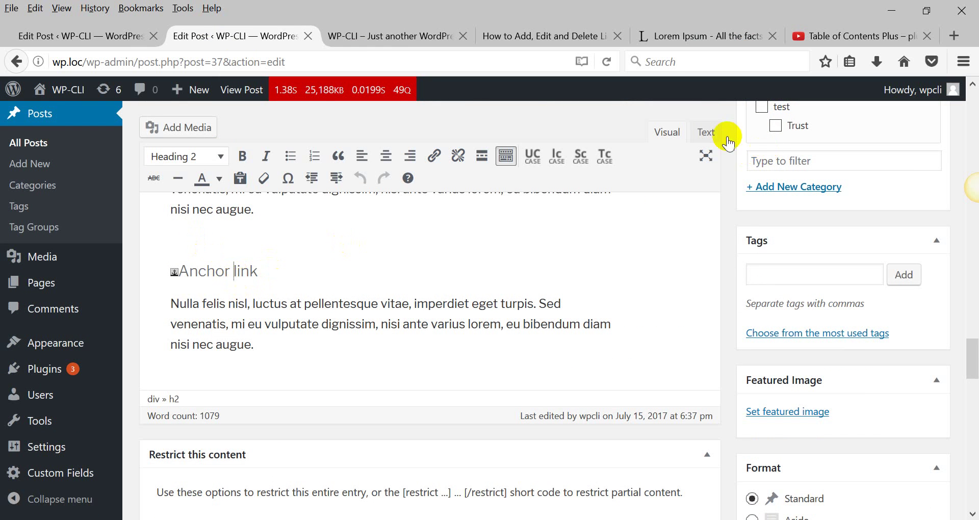
Switch the post editor to the Text view and find the HTML code of the "Anchor link" heading
click(706, 133)
scroll(380, 245, down, 10)
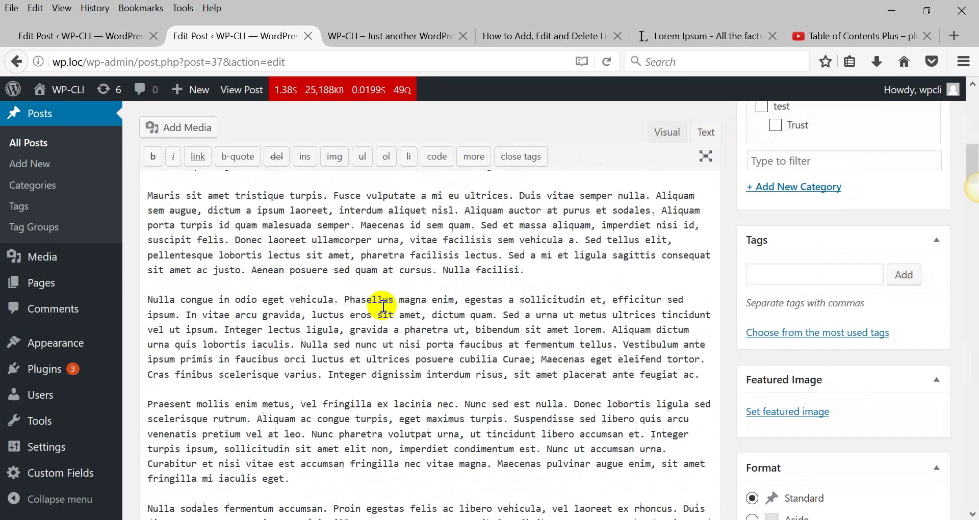
scroll(381, 299, down, 3)
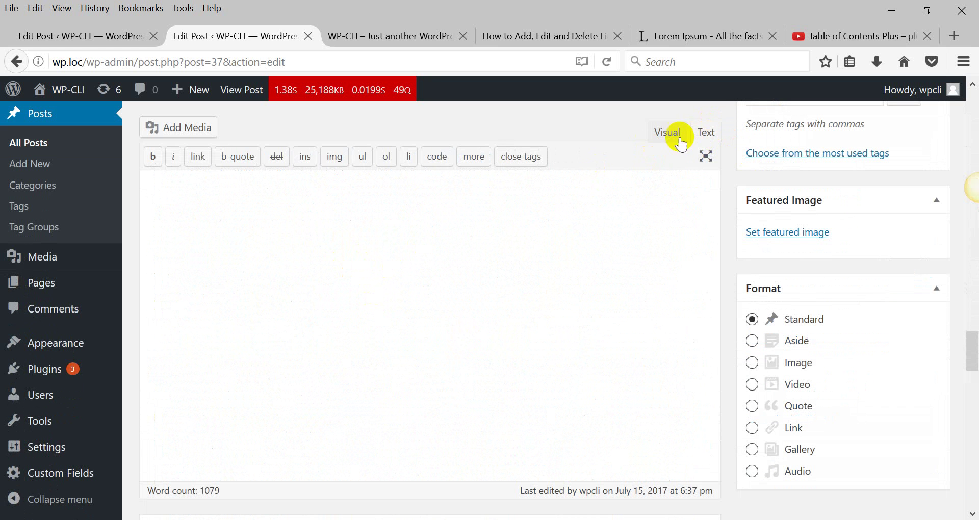
click(500, 269)
scroll(500, 269, up, 2)
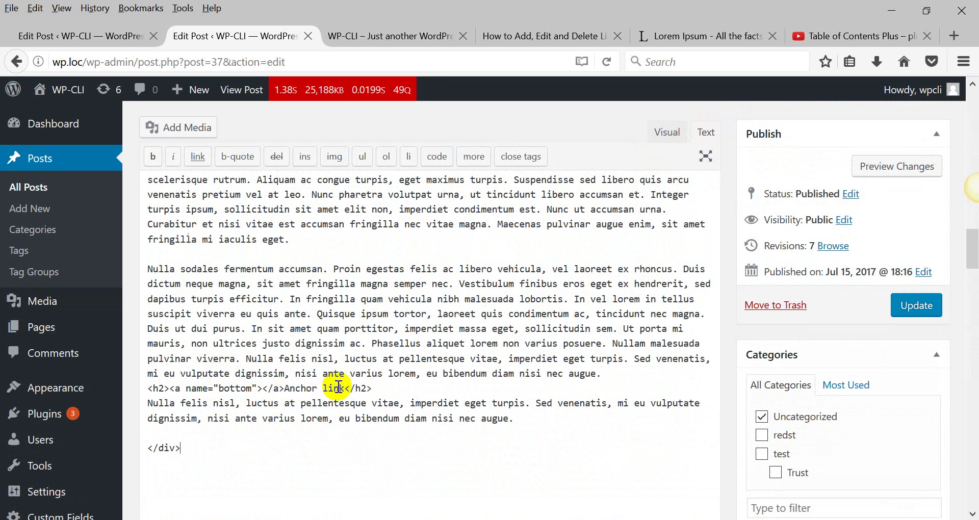
Highlight the "Anchor link" heading's code and its anchor name "bottom", and return to the start of the post's HTML
drag(372, 388, 284, 387)
click(186, 388)
click(230, 388)
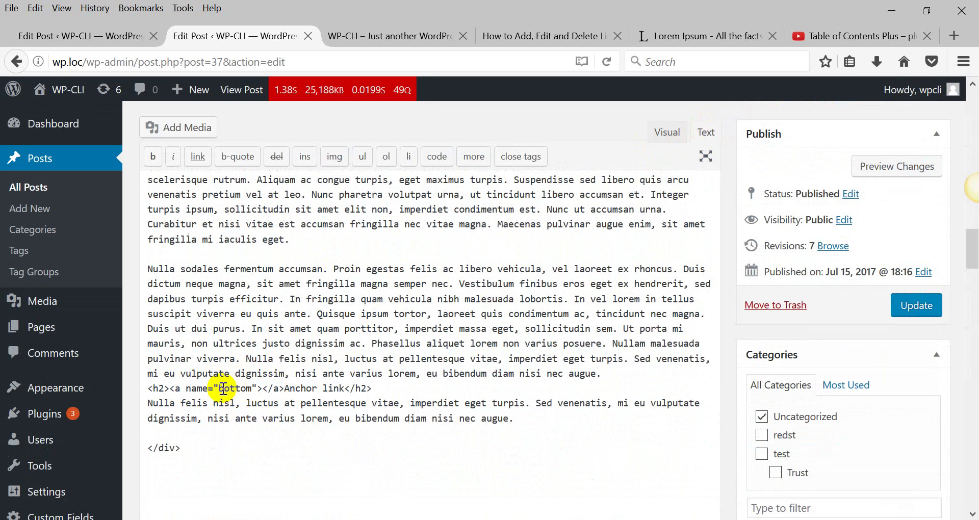
double_click(234, 388)
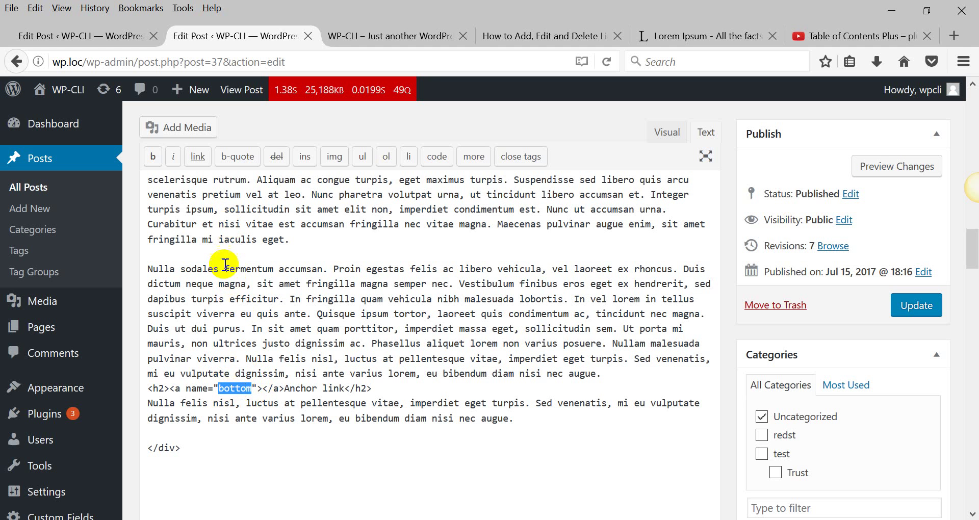
scroll(227, 245, up, 4)
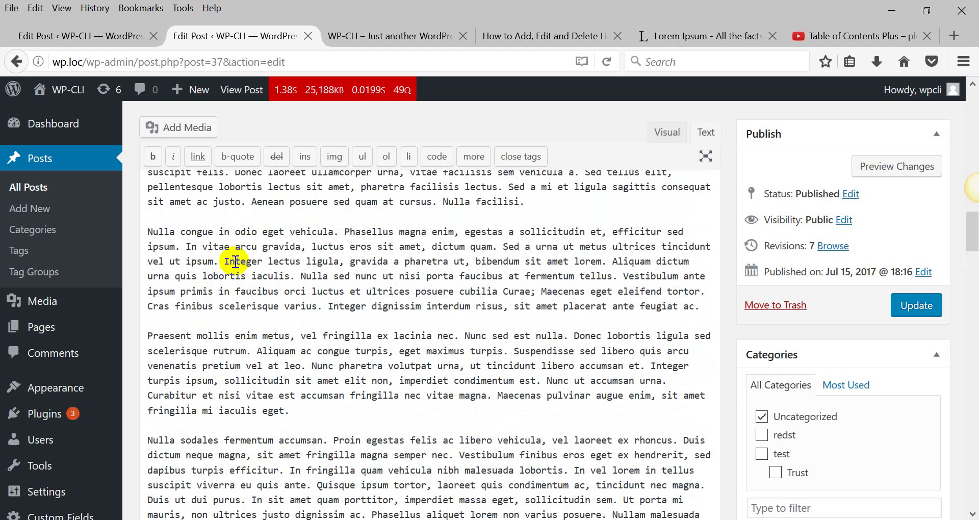
scroll(265, 275, down, 6)
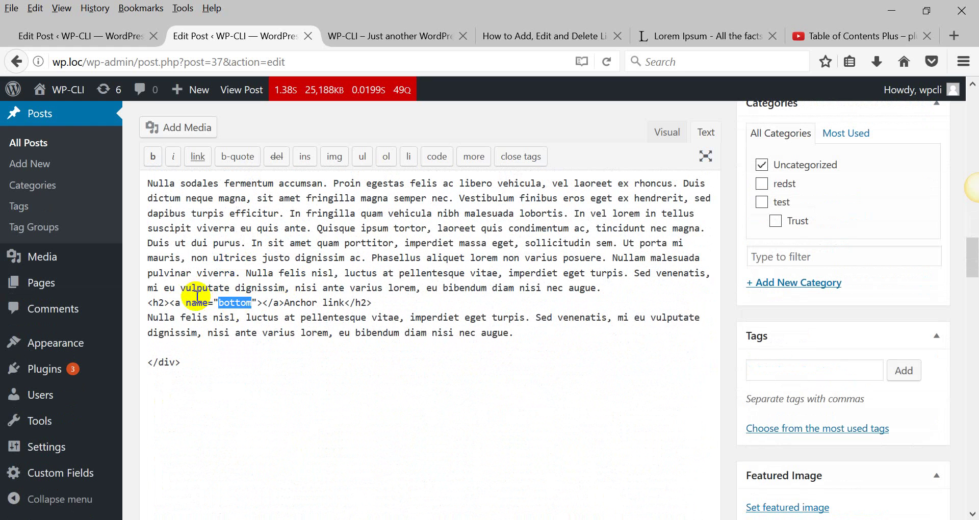
scroll(197, 296, up, 10)
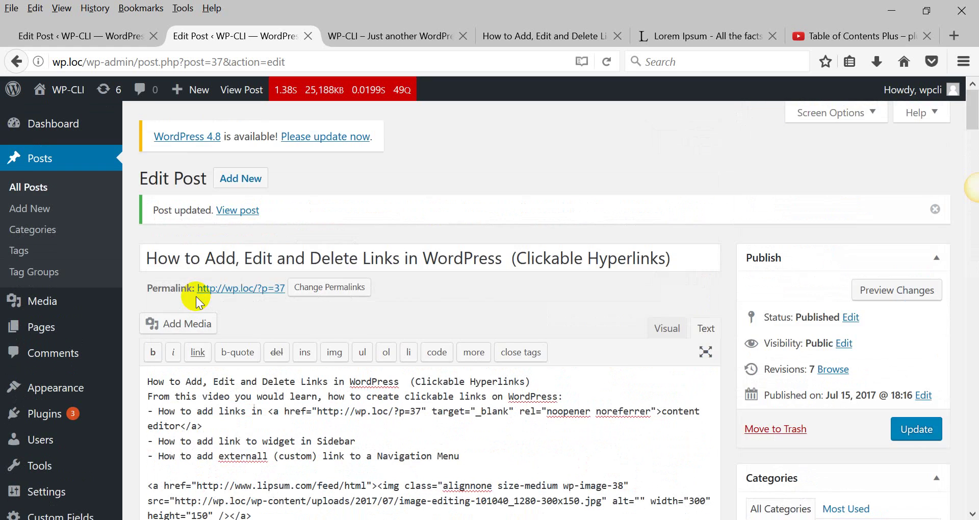
Find and highlight the anchor tag around "Link Within The Same Page" in the post's HTML
scroll(197, 301, down, 5)
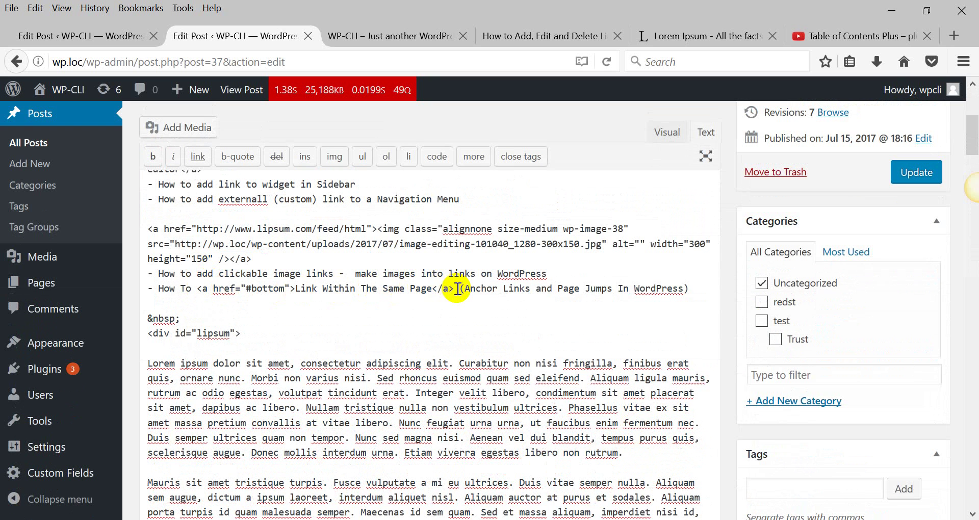
drag(457, 288, 201, 289)
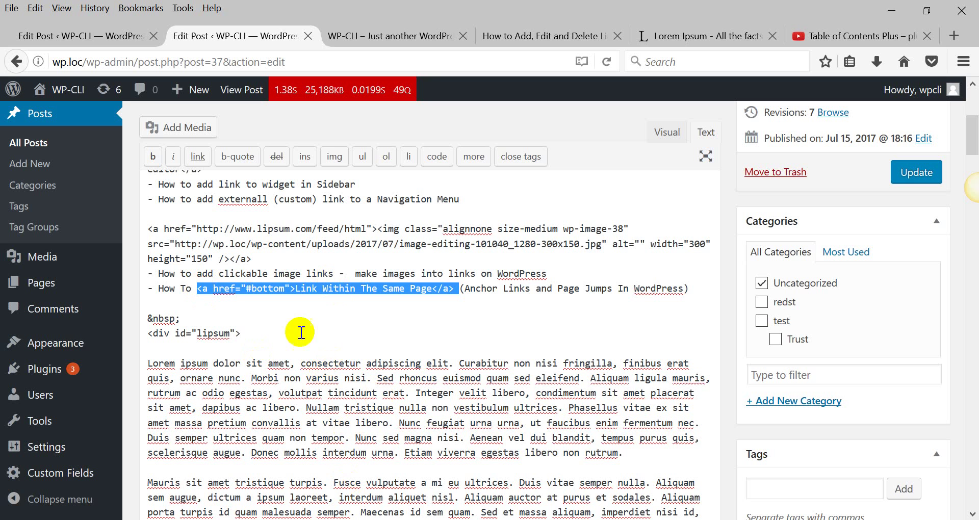
click(241, 318)
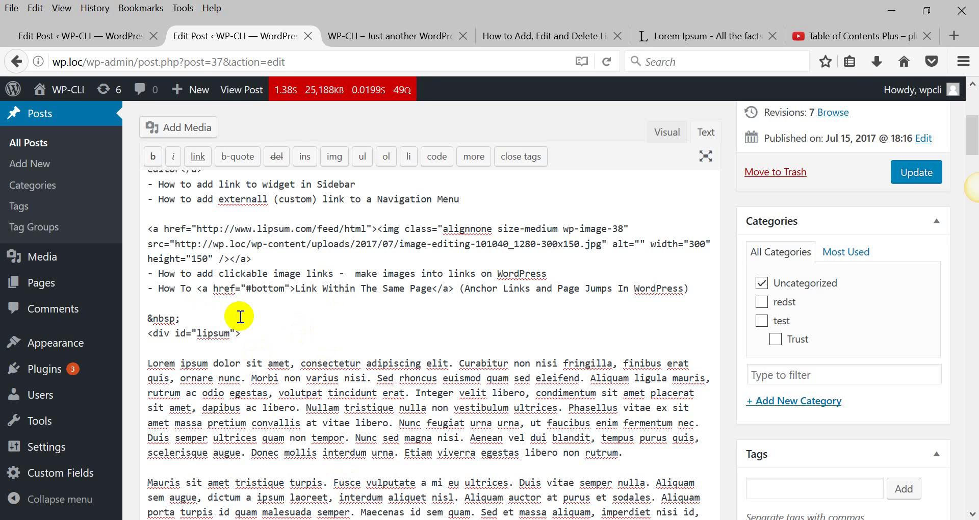
click(246, 289)
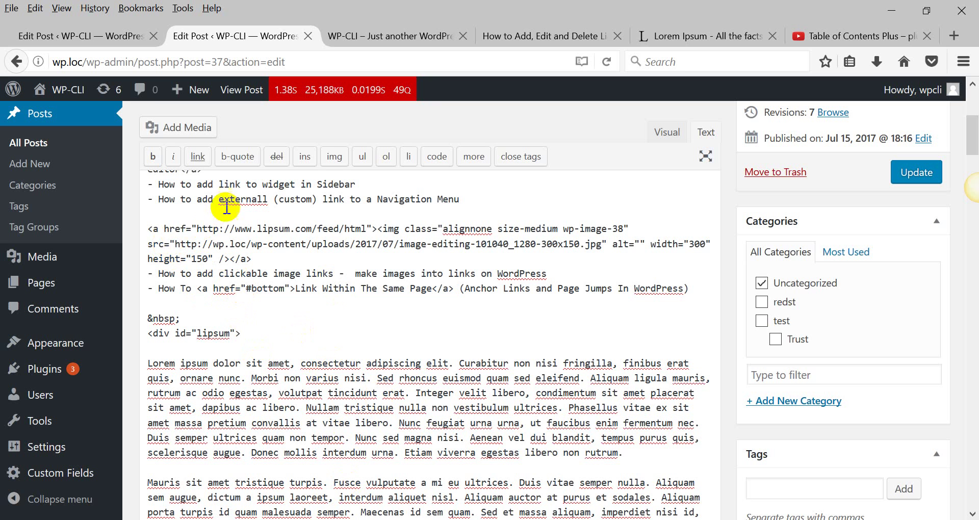
Highlight the image link's URL and the "#bottom" target of the same-page link to compare both href values
click(160, 227)
drag(160, 227, 421, 228)
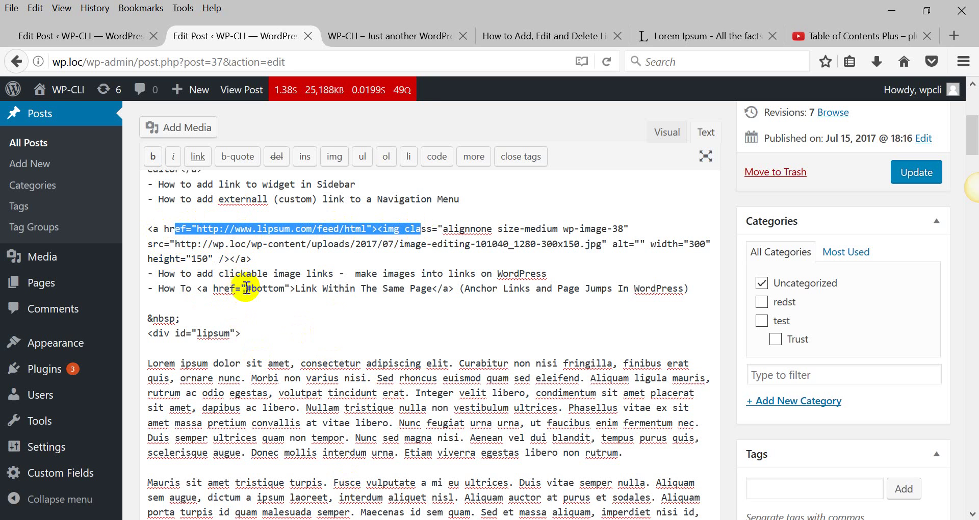
drag(197, 228, 368, 228)
click(248, 288)
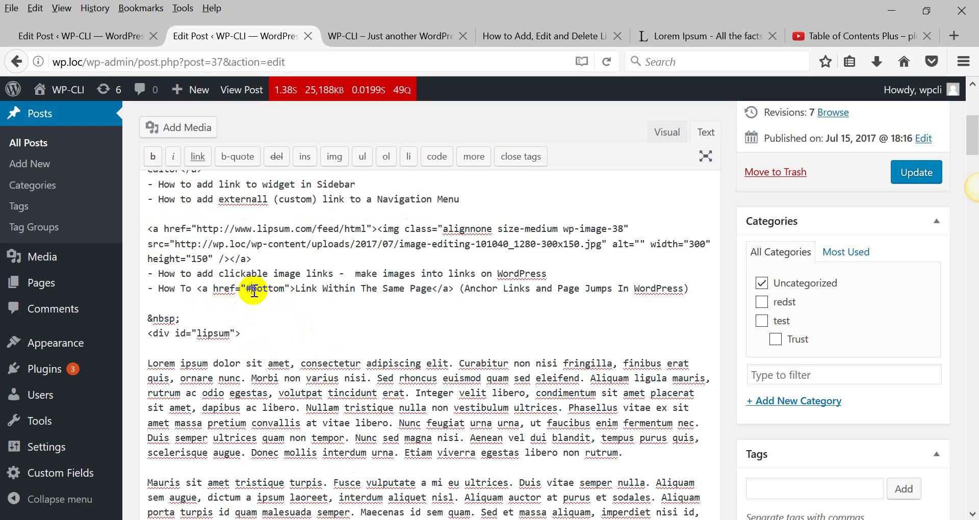
drag(248, 288, 285, 288)
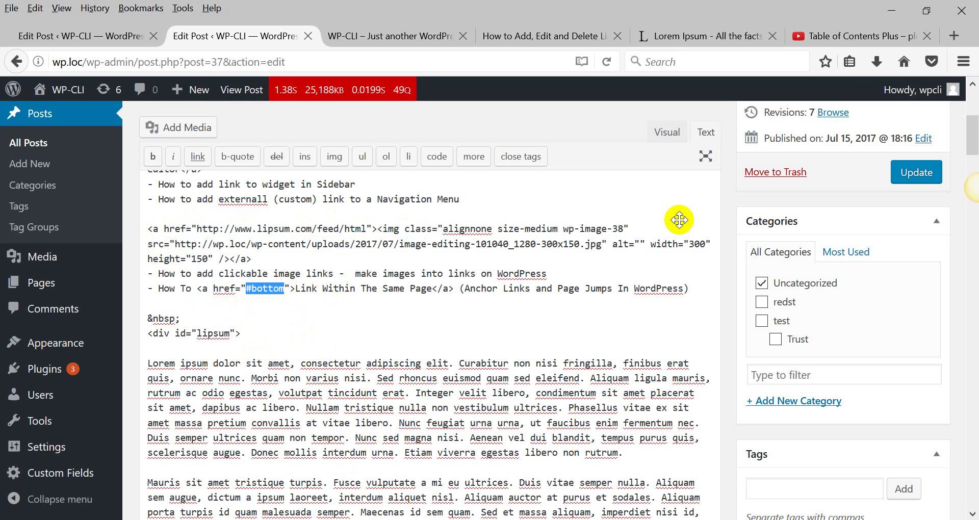
Test the "Link Within The Same Page" link on the site's front page, highlight the "Anchor link" heading and return to the link
click(360, 42)
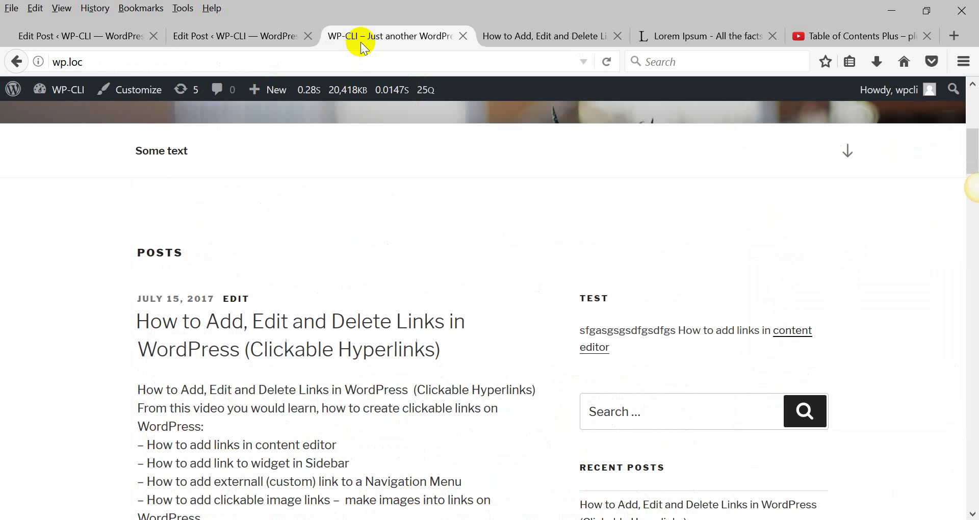
scroll(199, 204, down, 5)
click(247, 287)
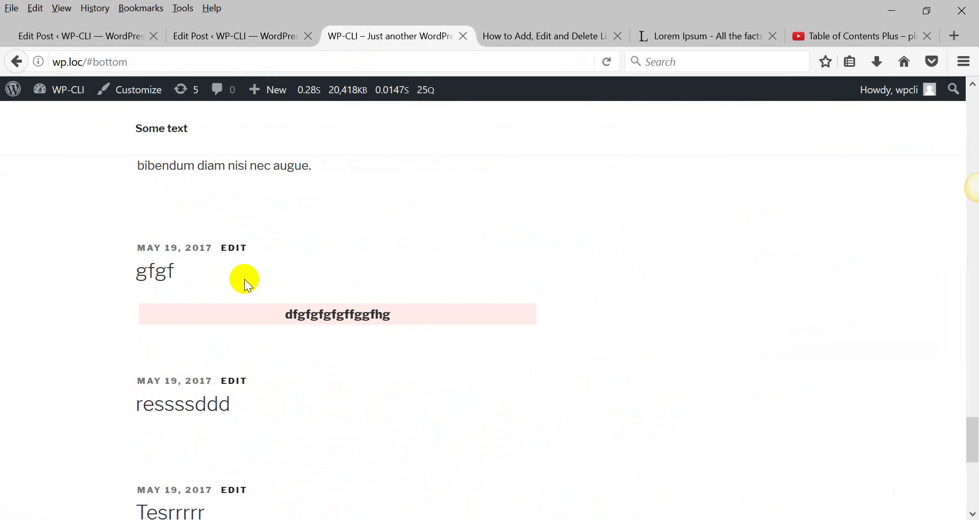
scroll(244, 280, up, 3)
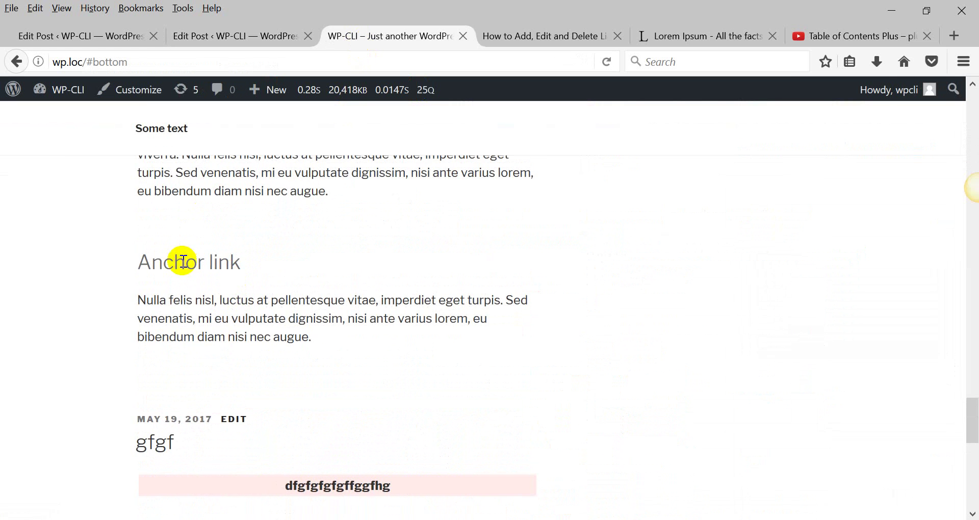
drag(153, 263, 305, 259)
scroll(305, 259, up, 10)
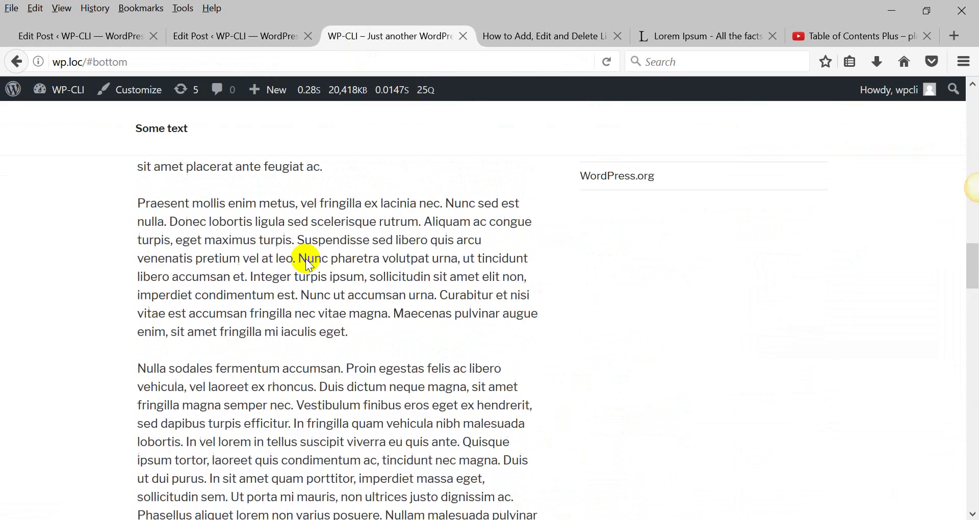
scroll(305, 259, up, 5)
scroll(305, 258, down, 10)
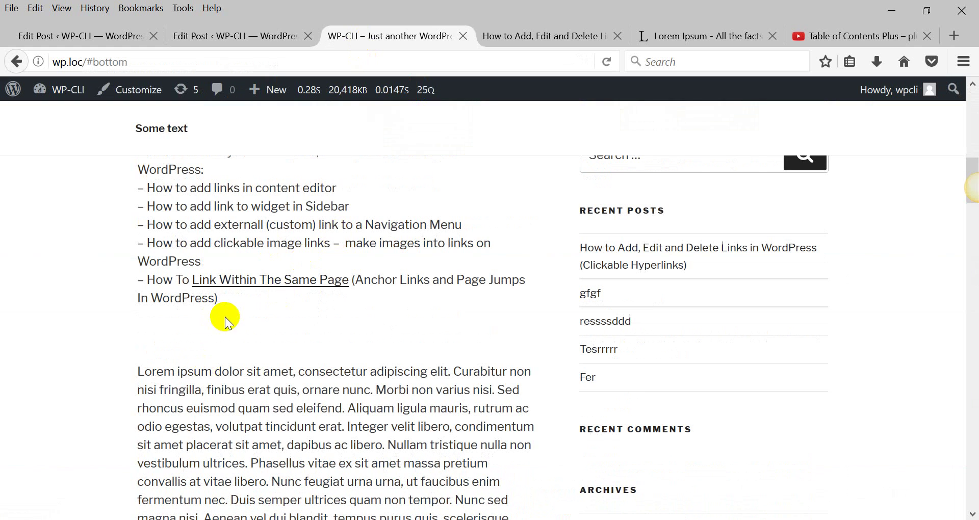
Open the installed plugins from the post editor in a new browser tab and activate the jQuery Smooth Scroll plugin
click(235, 39)
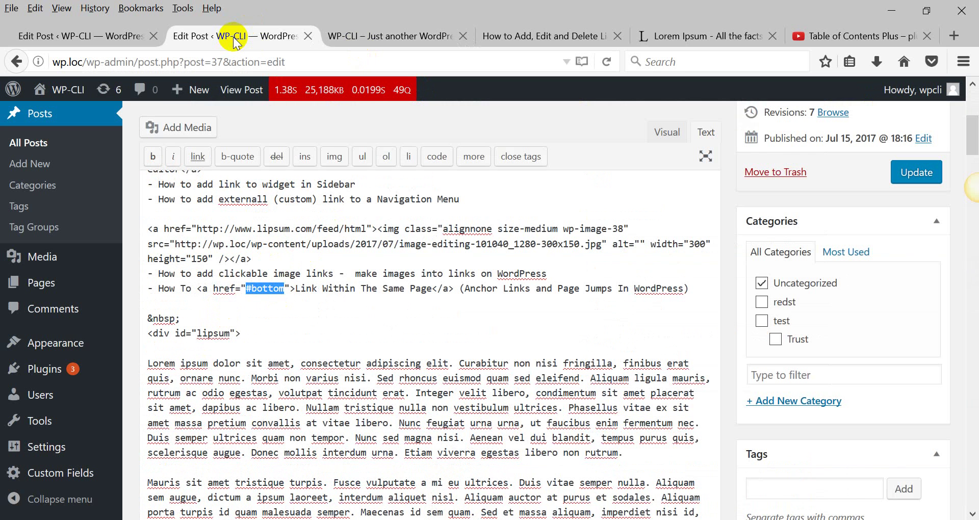
middle_click(45, 369)
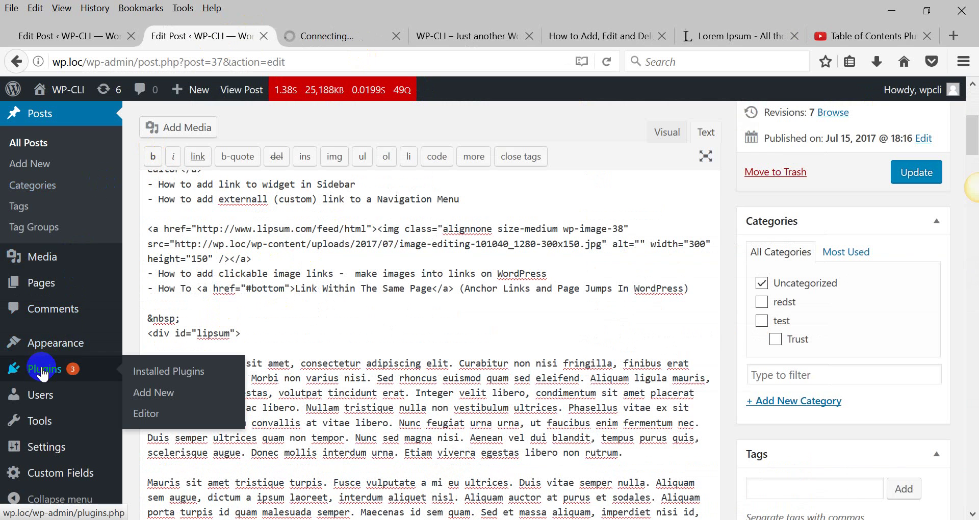
click(313, 35)
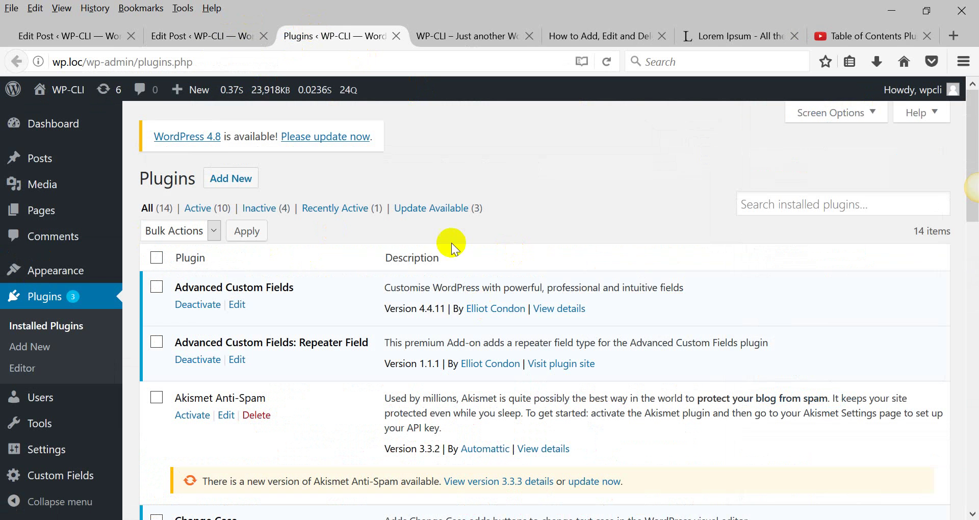
drag(163, 179, 258, 179)
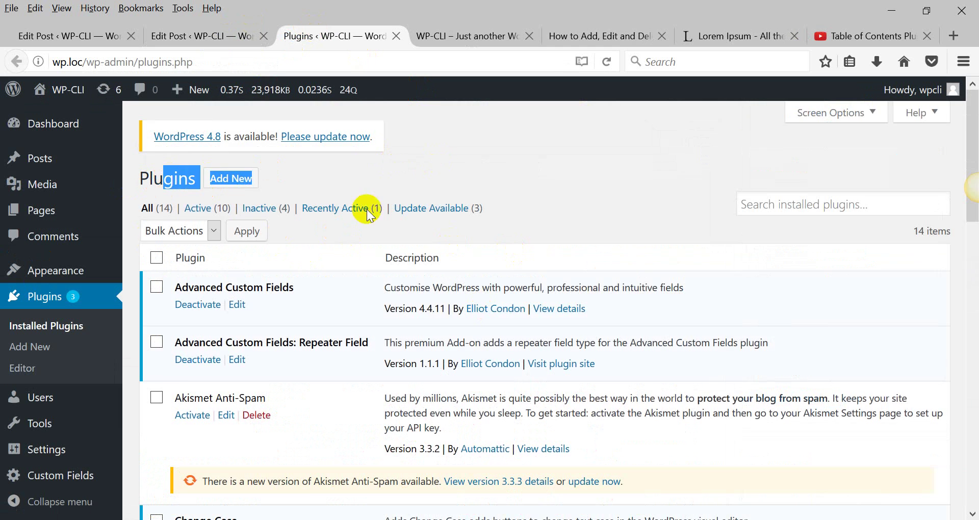
scroll(368, 214, down, 5)
scroll(357, 232, down, 2)
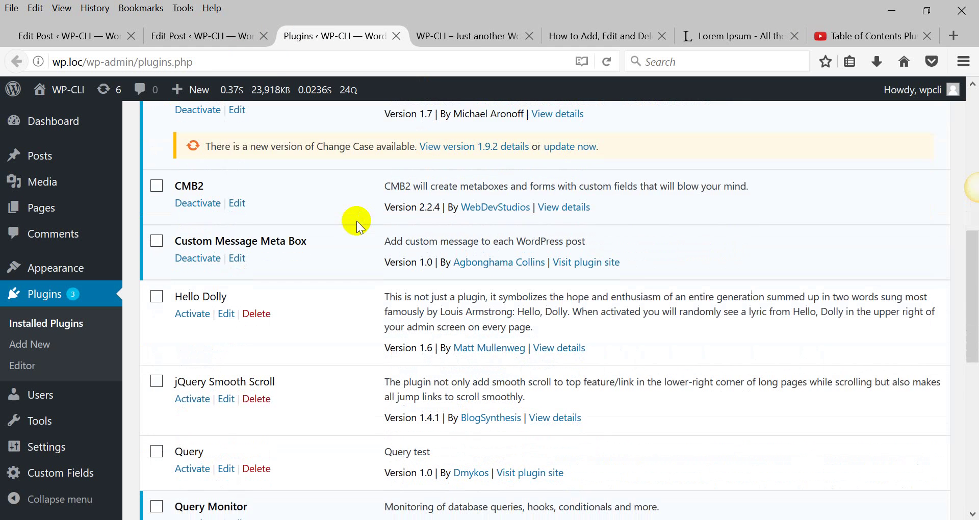
scroll(357, 224, down, 2)
click(190, 313)
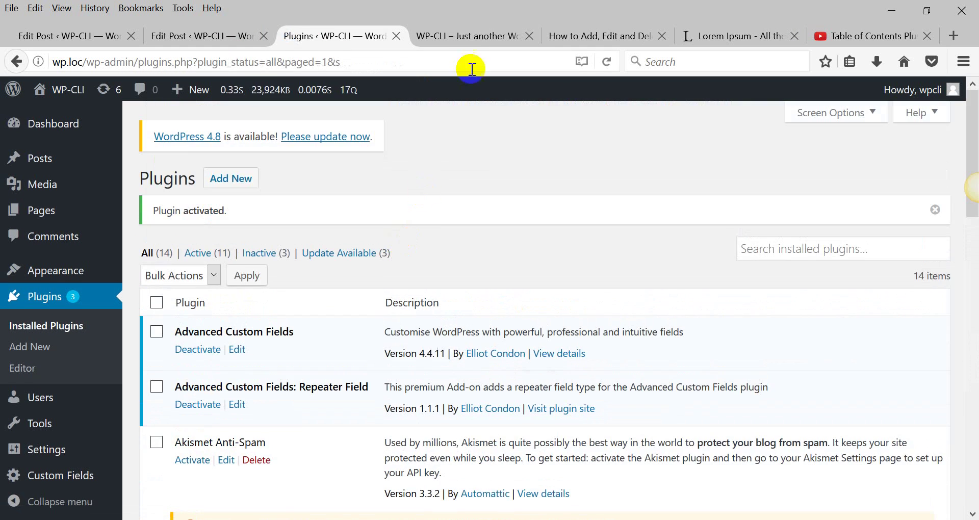
Reload the front page, follow the "Link Within The Same Page" link to check the smooth scrolling, and return to the post's beginning
click(465, 34)
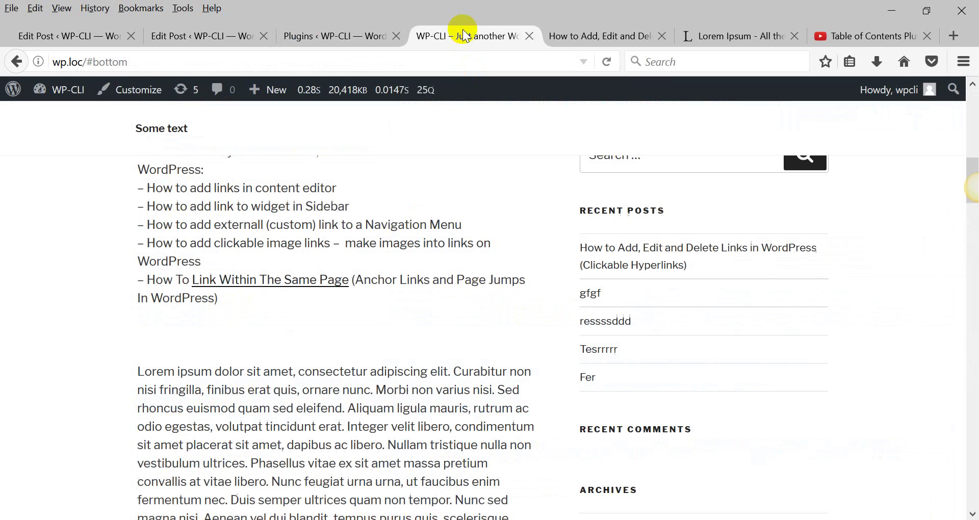
click(607, 62)
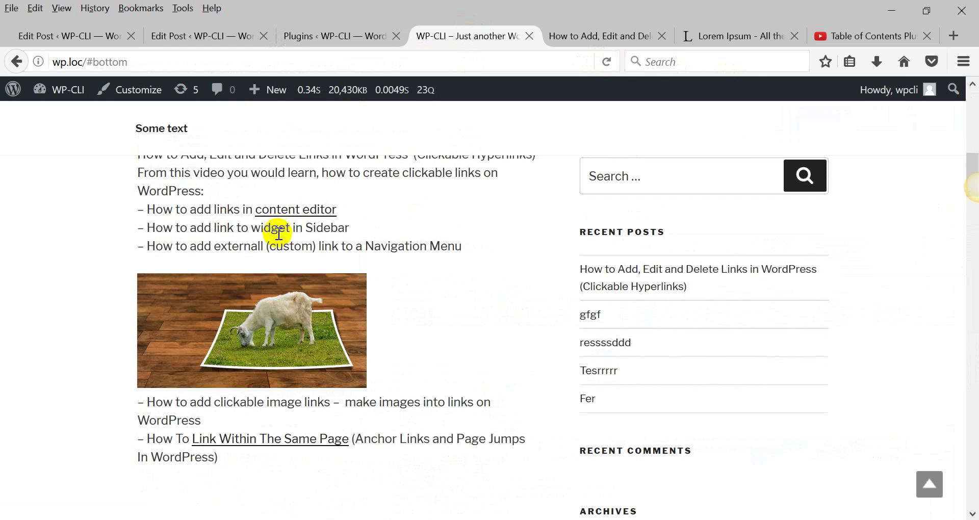
scroll(278, 233, down, 4)
click(269, 190)
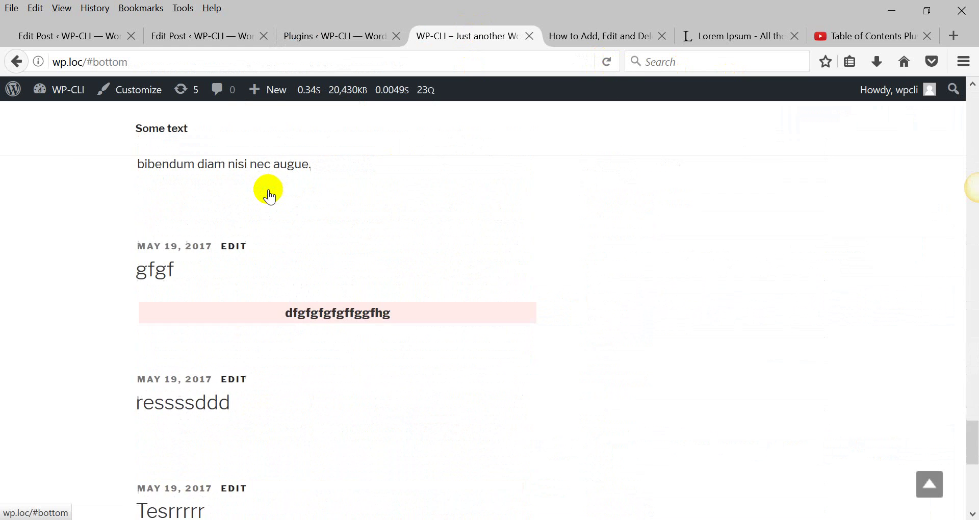
scroll(269, 190, up, 3)
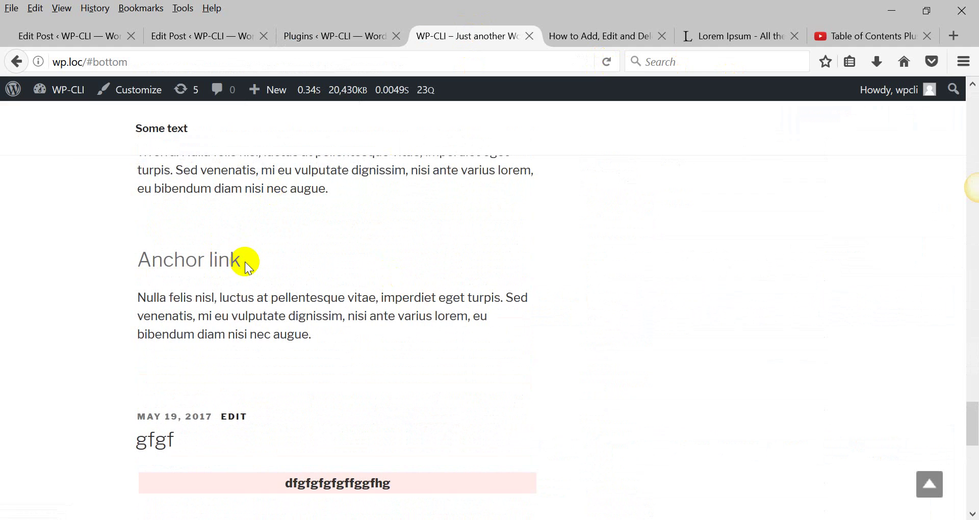
scroll(248, 268, up, 15)
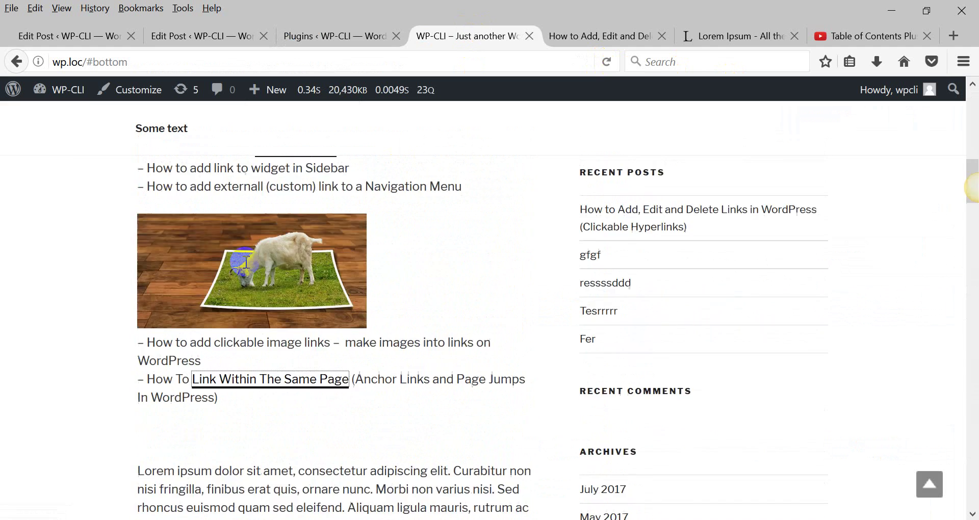
scroll(244, 262, up, 5)
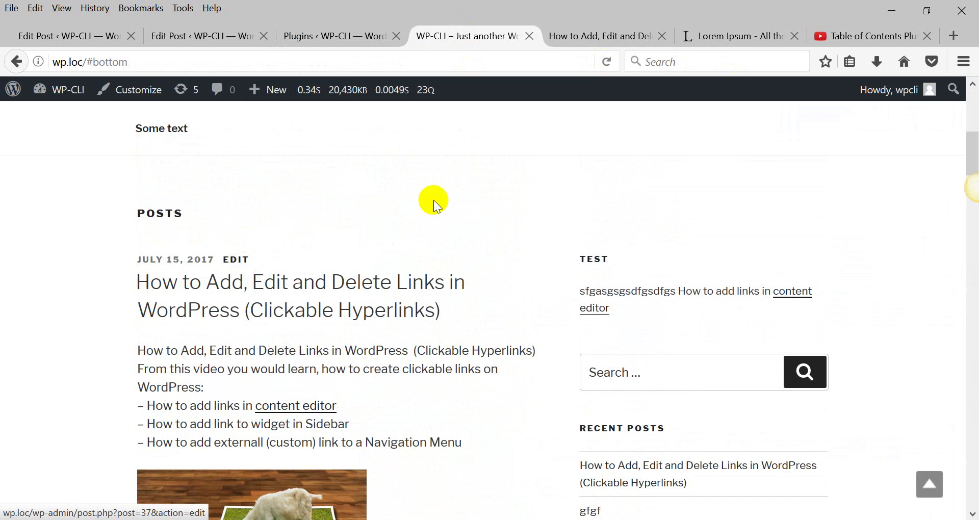
scroll(353, 297, down, 2)
scroll(353, 297, down, 1)
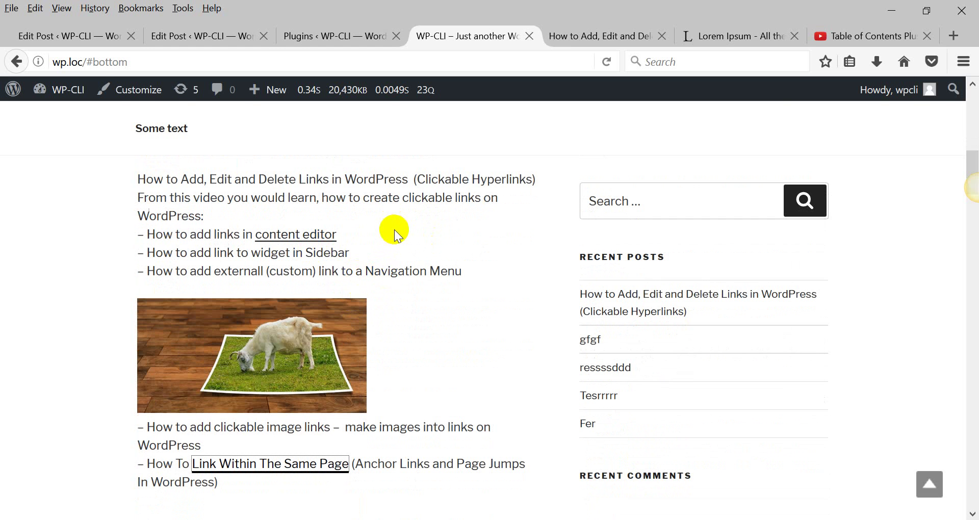
Highlight the plugin activation notice on the Plugins page and open a blank new post in another browser tab
click(339, 36)
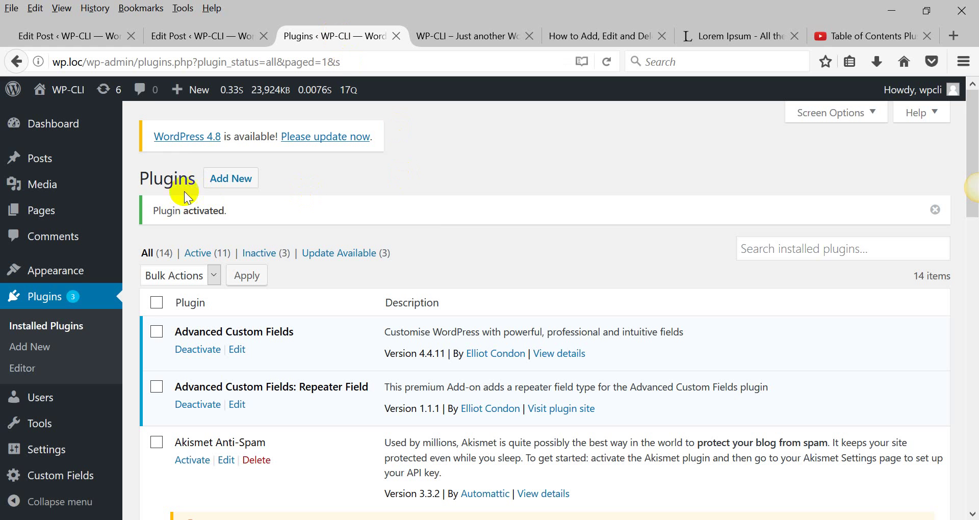
drag(162, 211, 283, 210)
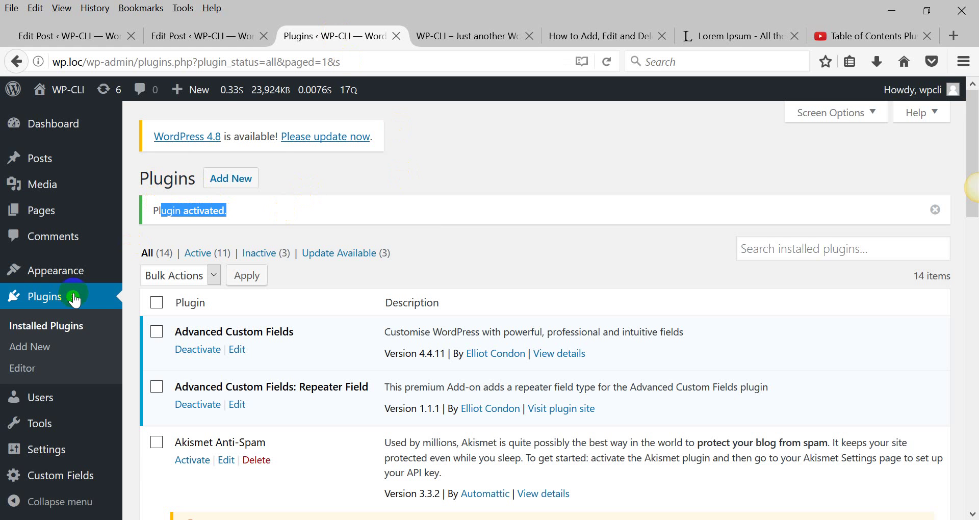
mouse_move(59, 162)
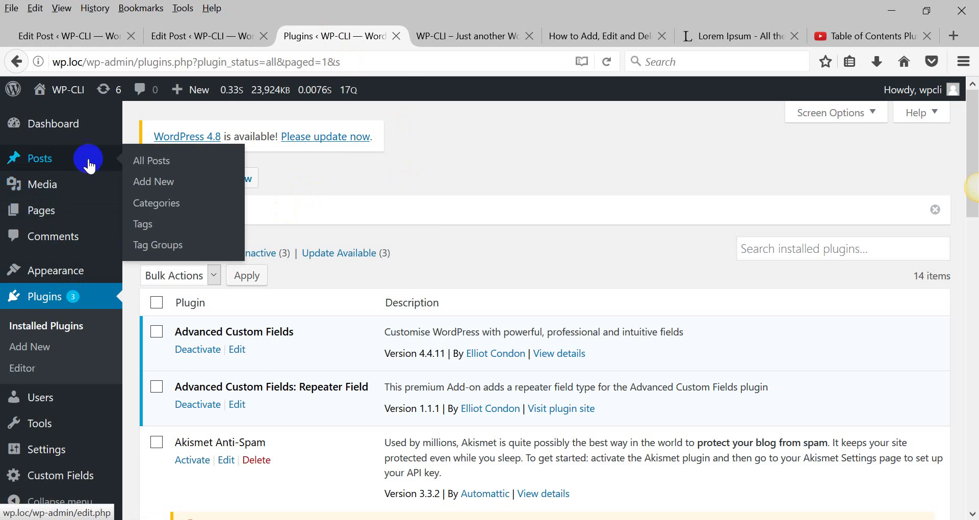
middle_click(153, 182)
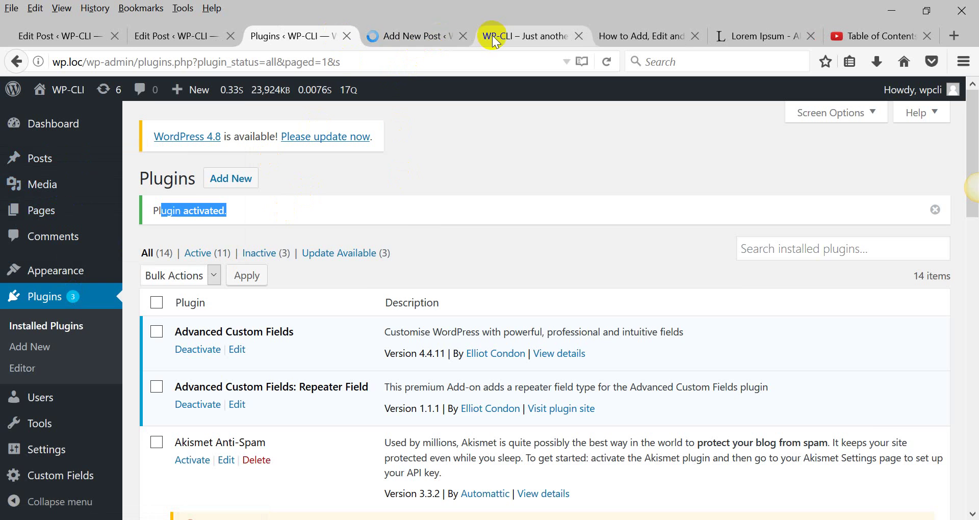
click(416, 36)
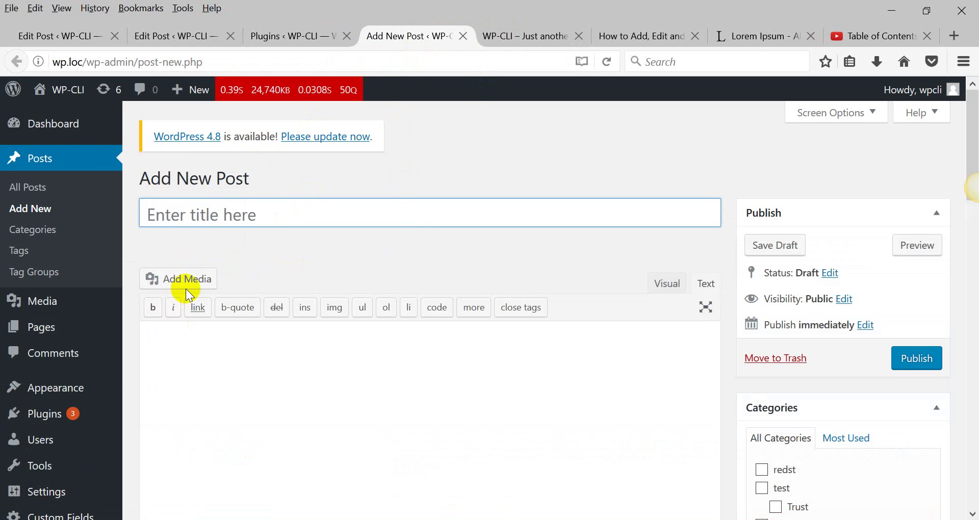
Title the post "new post" and enter the word "anchor" as its content in the Visual editor
text(new post)
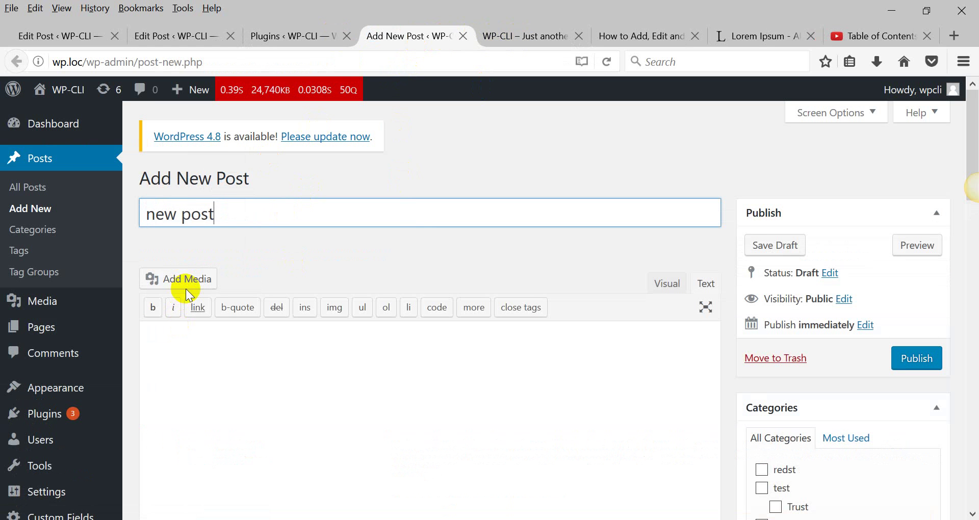
click(659, 285)
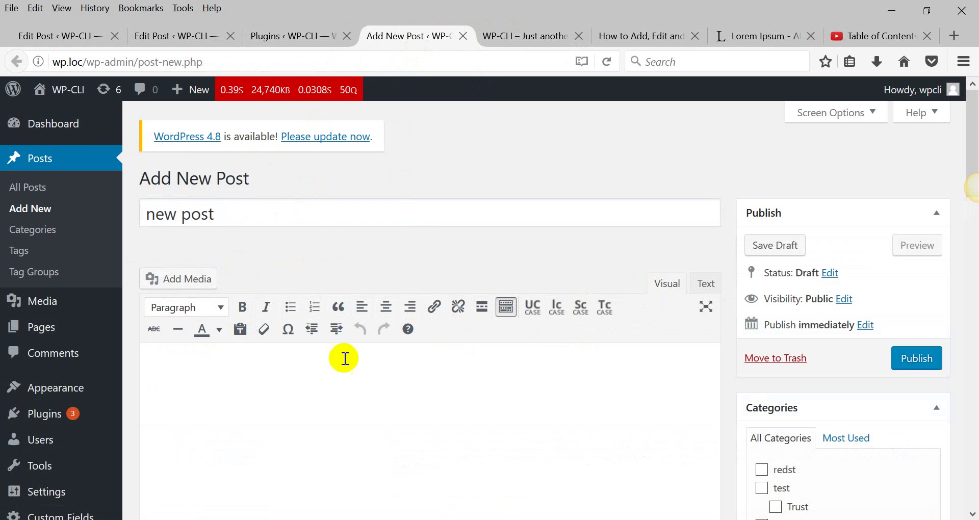
click(206, 385)
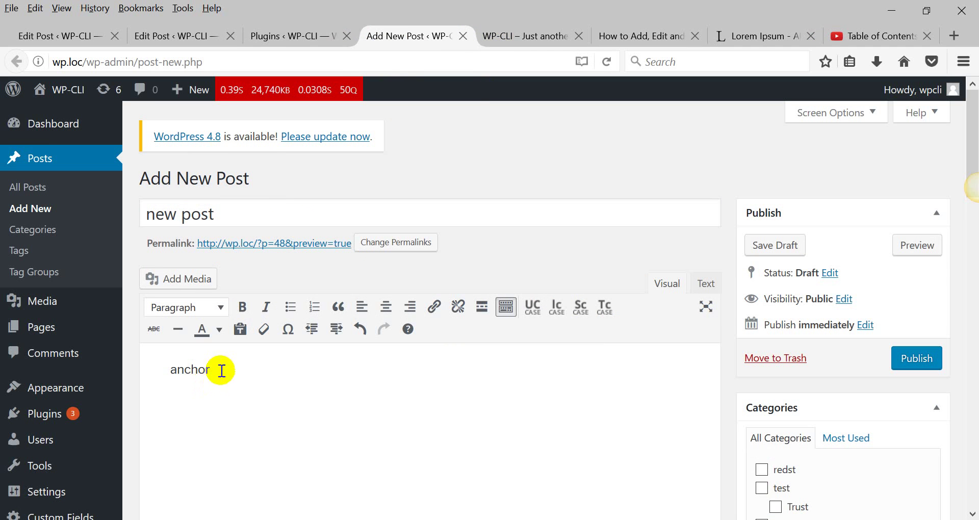
double_click(187, 368)
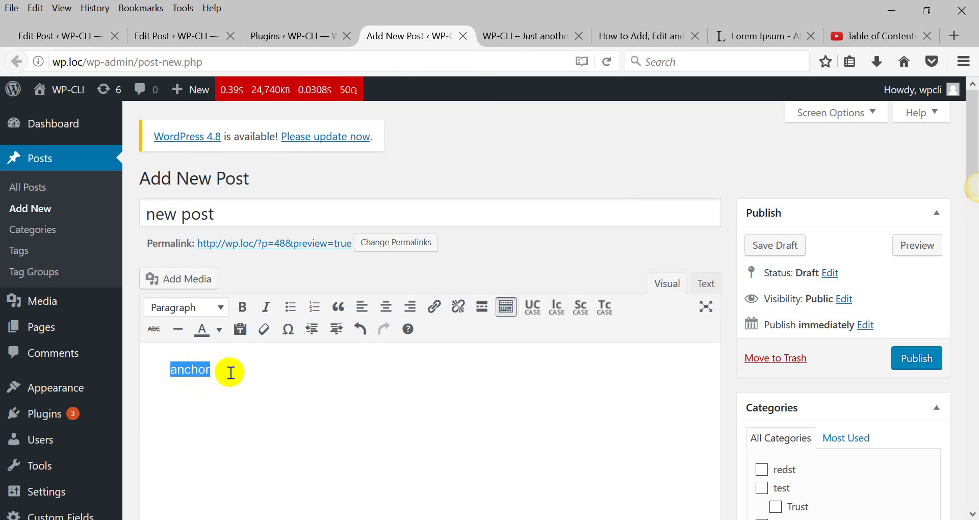
key(ctrl+k)
text(h)
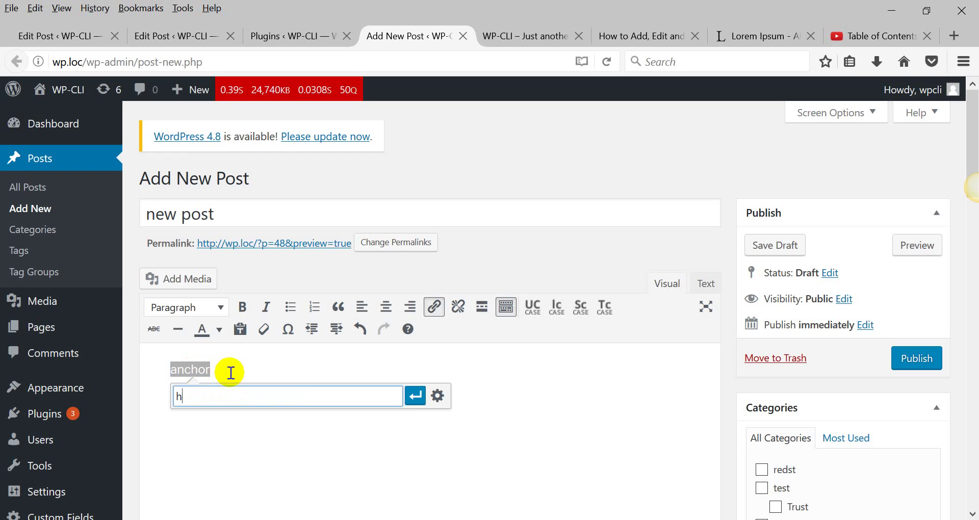
text(ow)
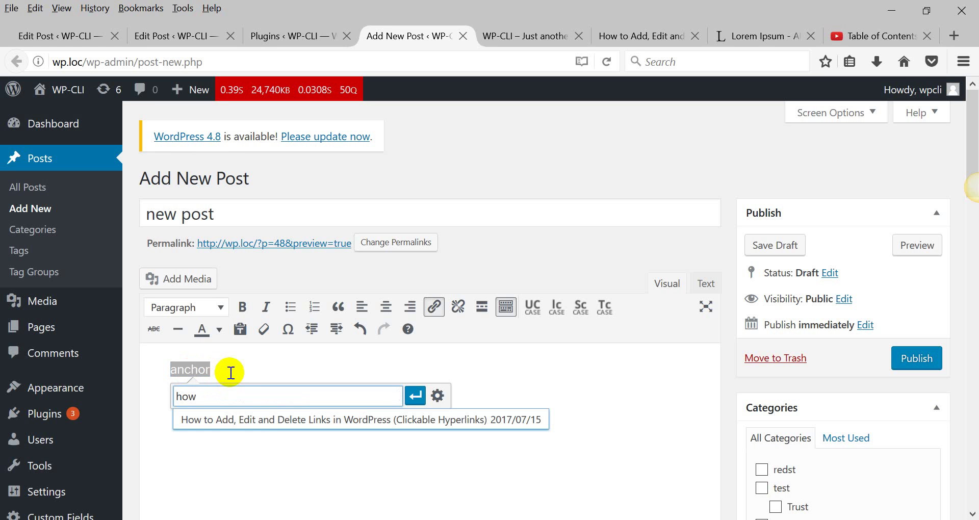
click(232, 415)
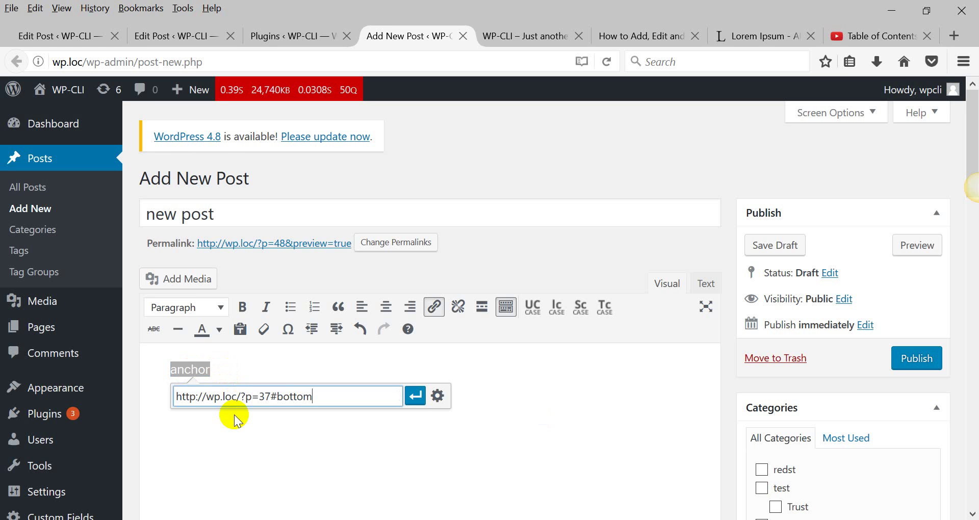
click(414, 396)
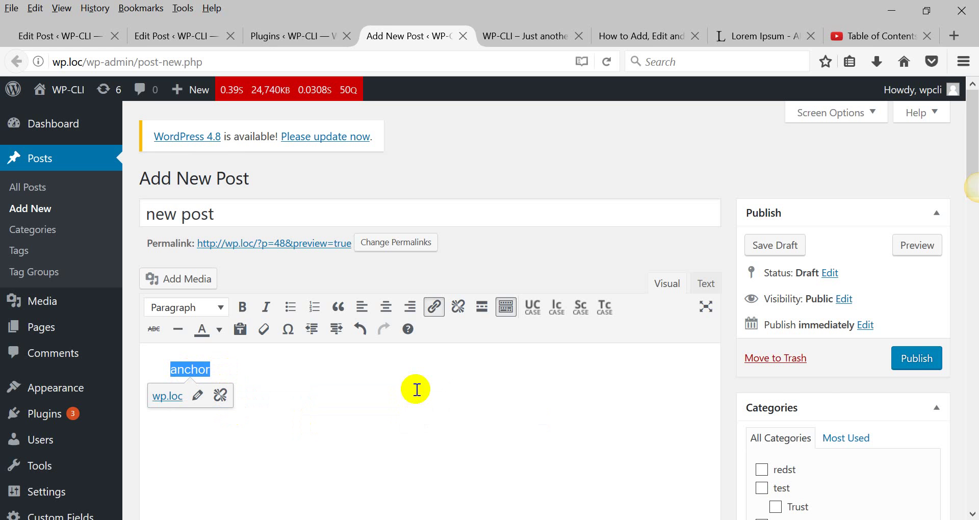
click(910, 365)
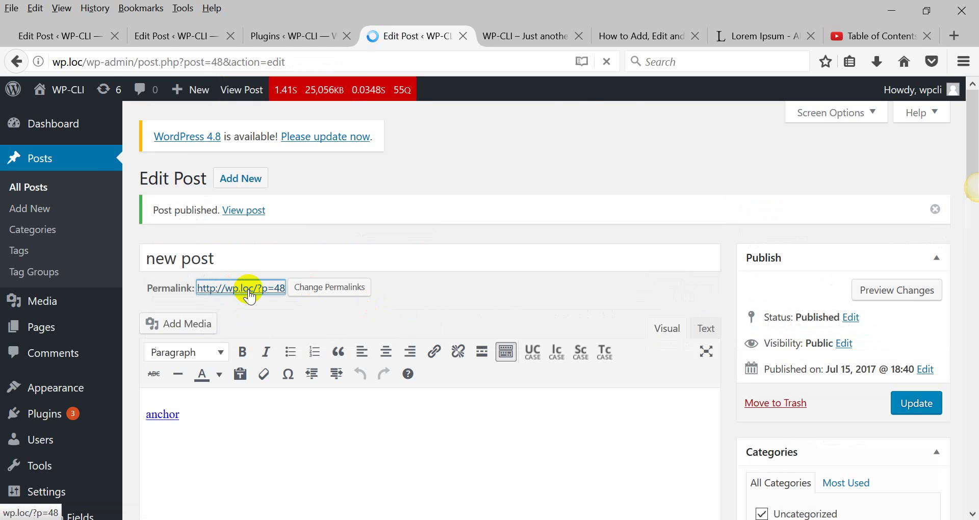
View the published "new post" on the site and follow its "anchor" link to test the jump into the other post
scroll(250, 293, down, 3)
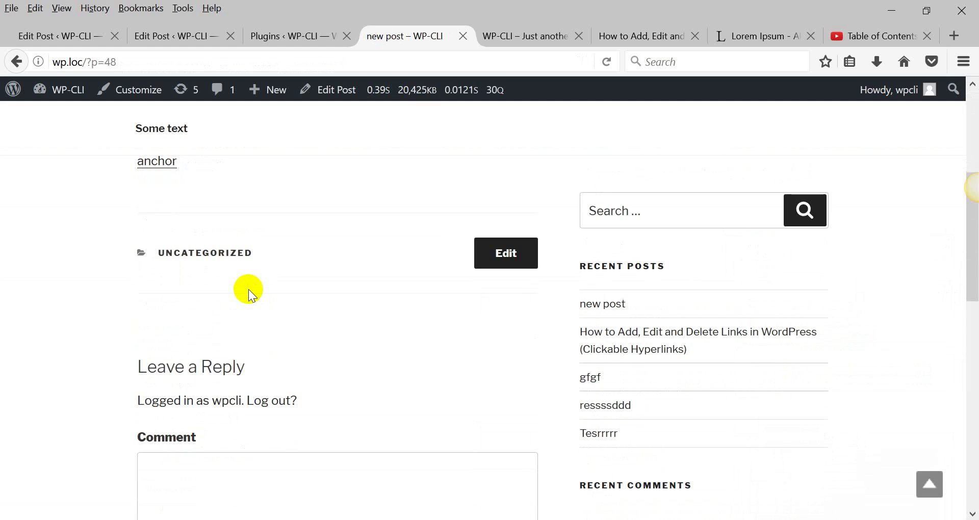
scroll(249, 289, up, 3)
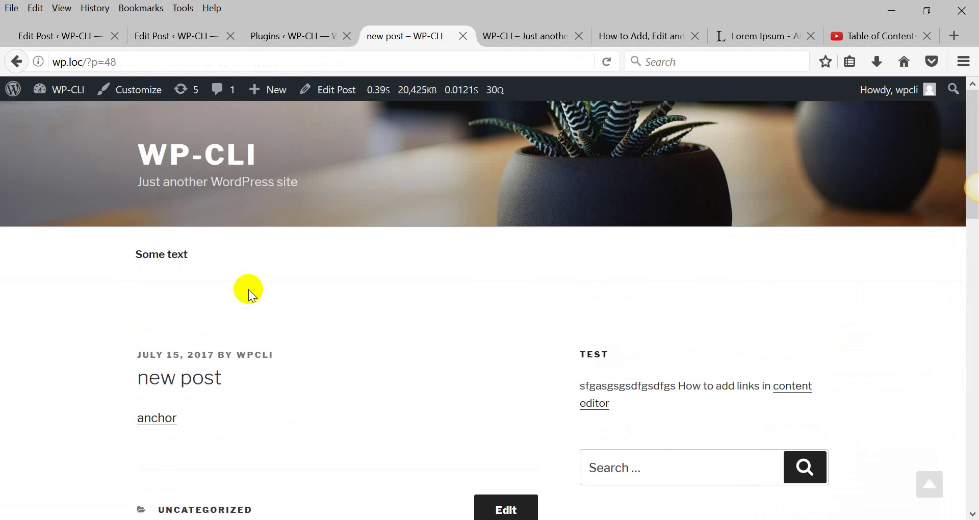
click(168, 422)
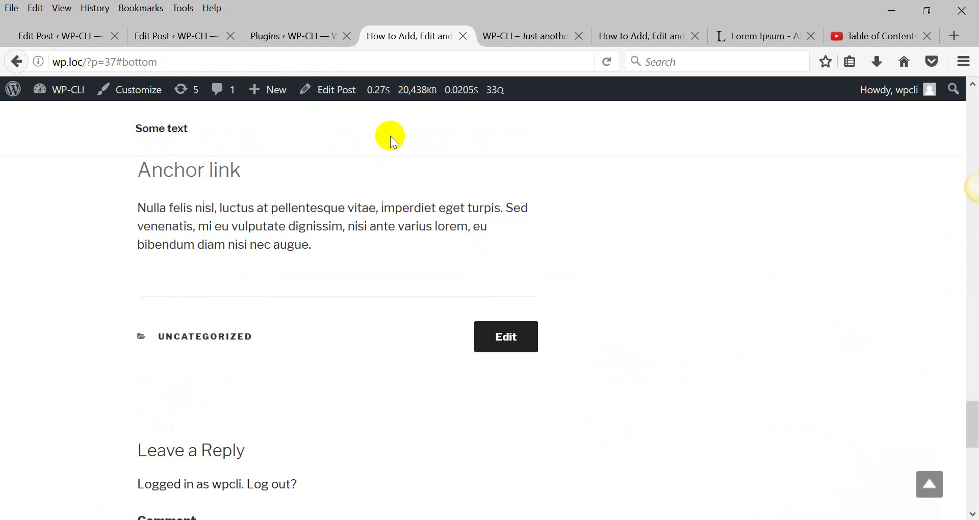
Highlight the "Anchor link" heading with its paragraph in the target post and check its place below the preceding text
drag(145, 170, 442, 250)
scroll(251, 219, up, 5)
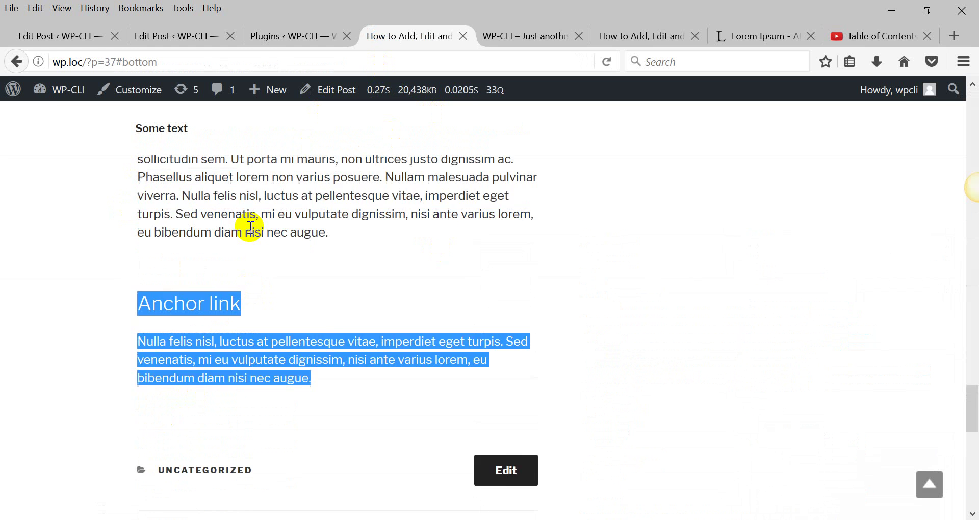
scroll(251, 224, down, 5)
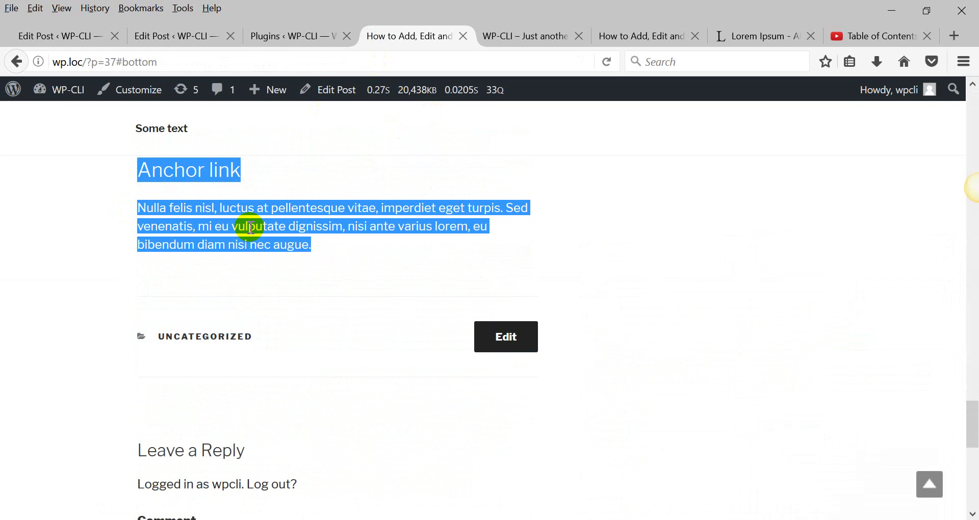